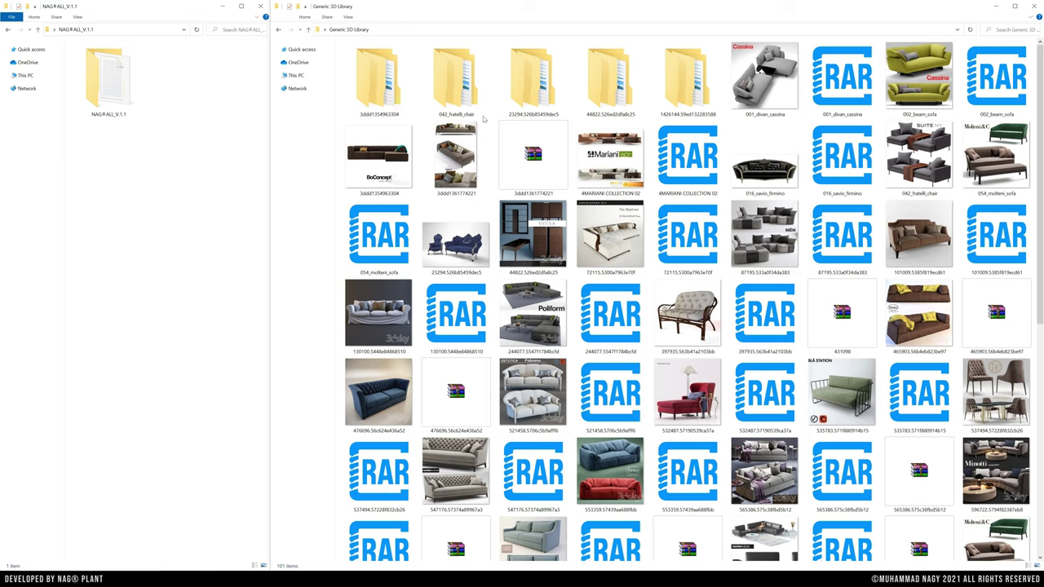
double_click(379, 82)
double_click(383, 54)
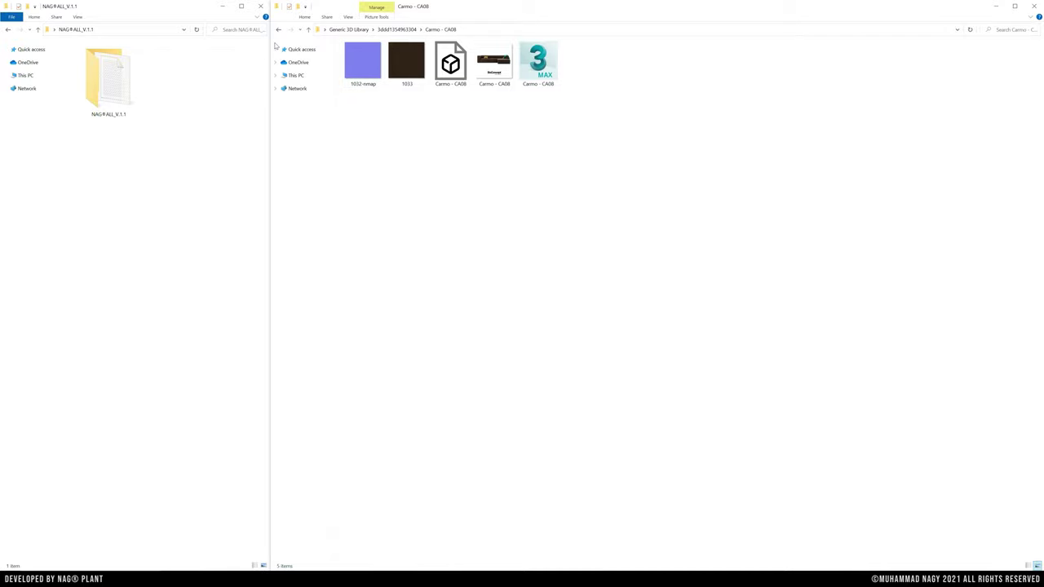
click(308, 30)
click(307, 29)
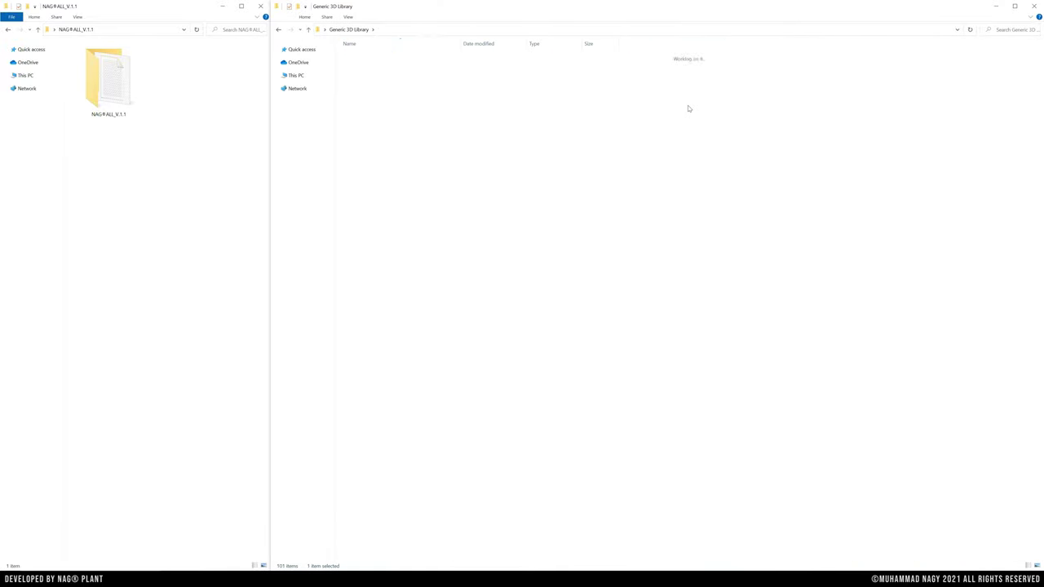
double_click(363, 56)
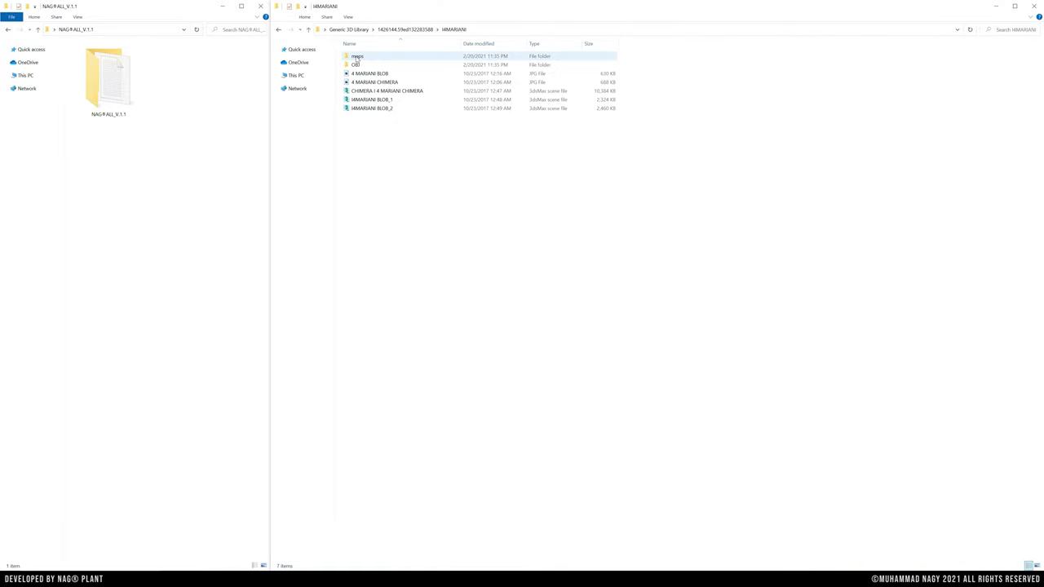
click(356, 57)
double_click(356, 57)
click(307, 30)
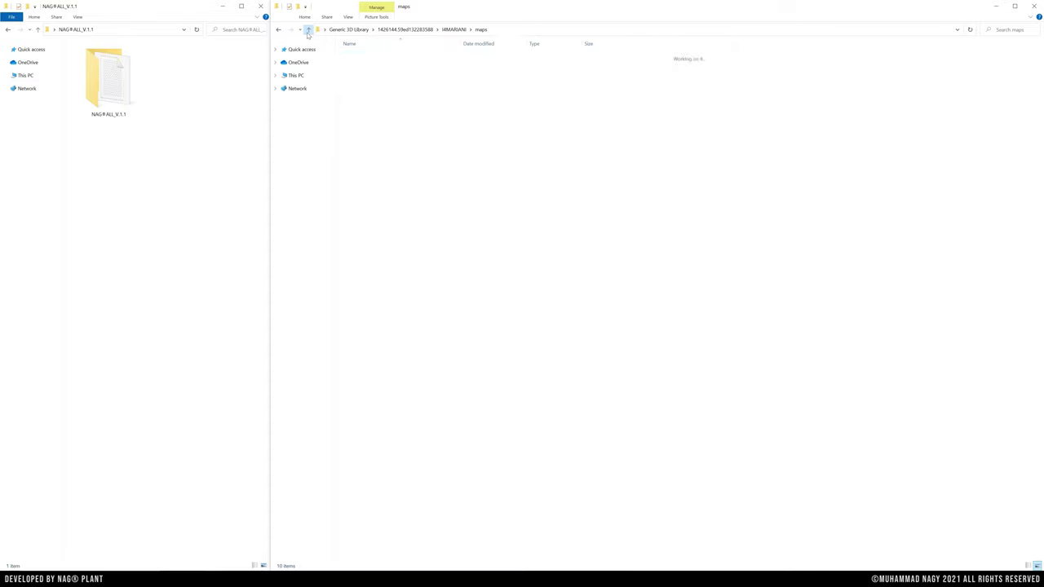
double_click(359, 65)
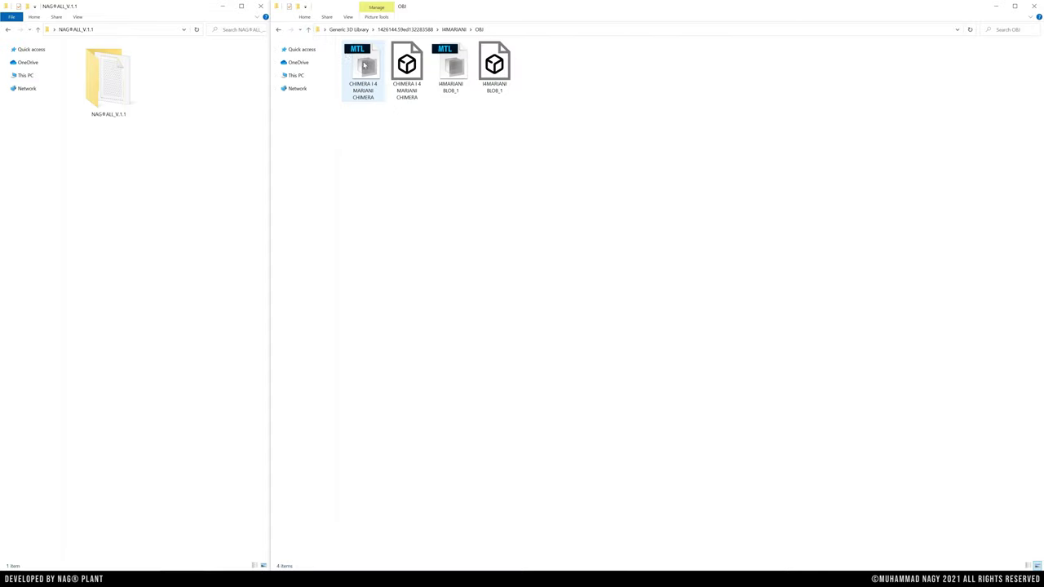
click(309, 30)
click(309, 30)
click(309, 30)
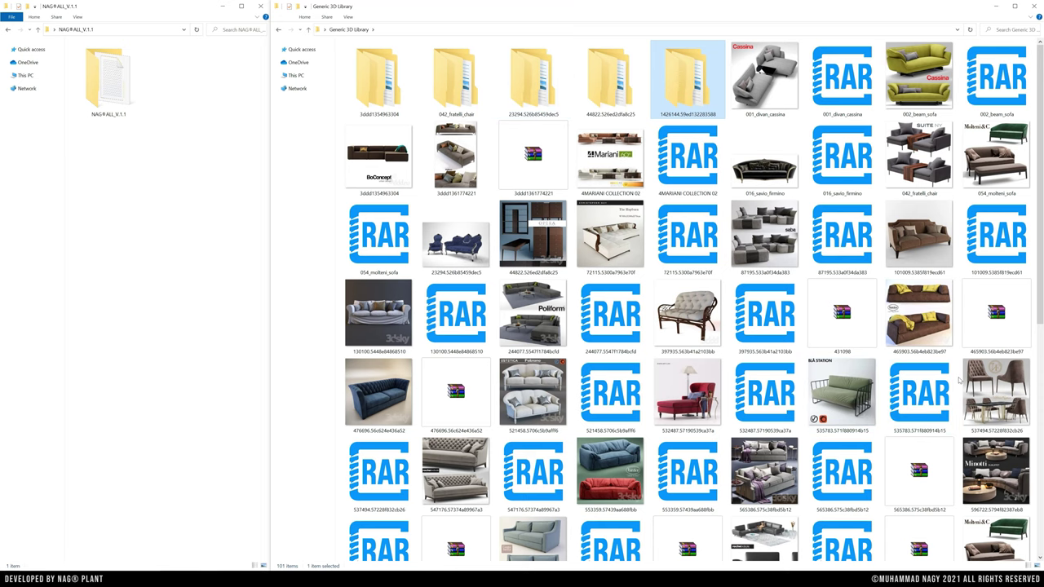
- Check the properties of the 465903.56b4eb823be97, 431098 and 397935.563b41a2103bb archives
right_click(980, 329)
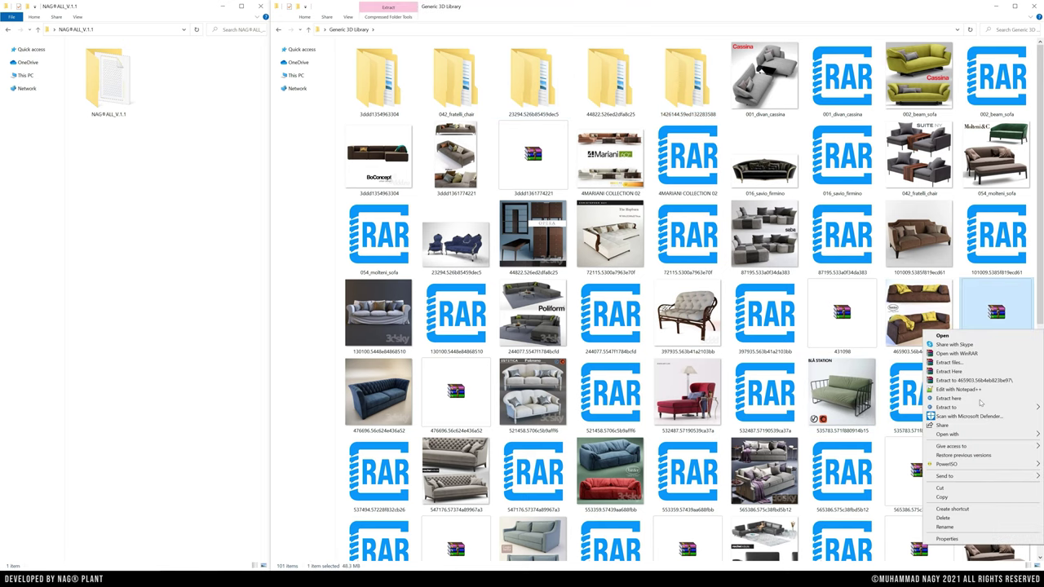
click(948, 539)
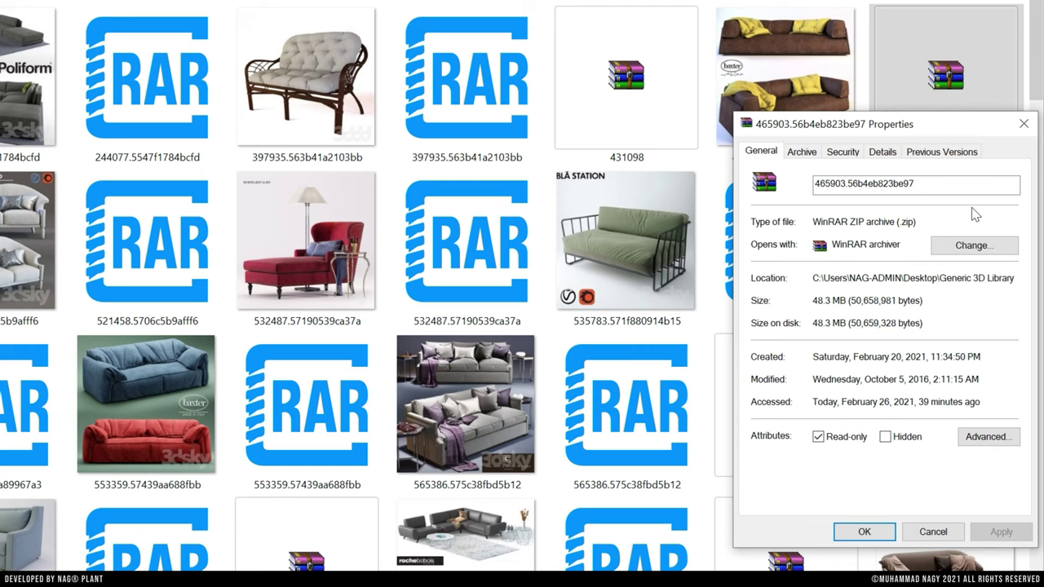
click(1021, 125)
right_click(669, 122)
click(702, 553)
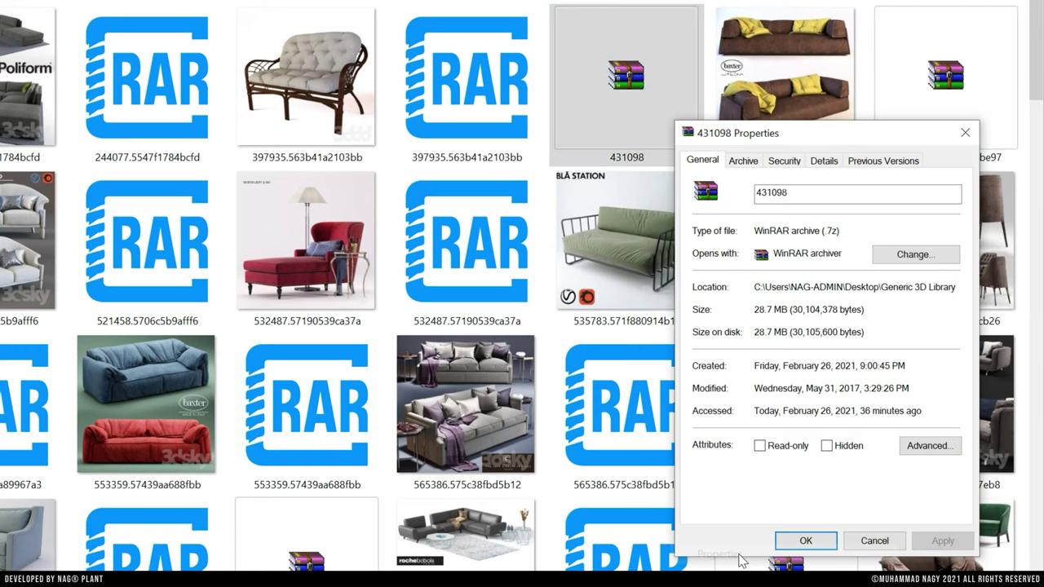
click(965, 133)
right_click(426, 96)
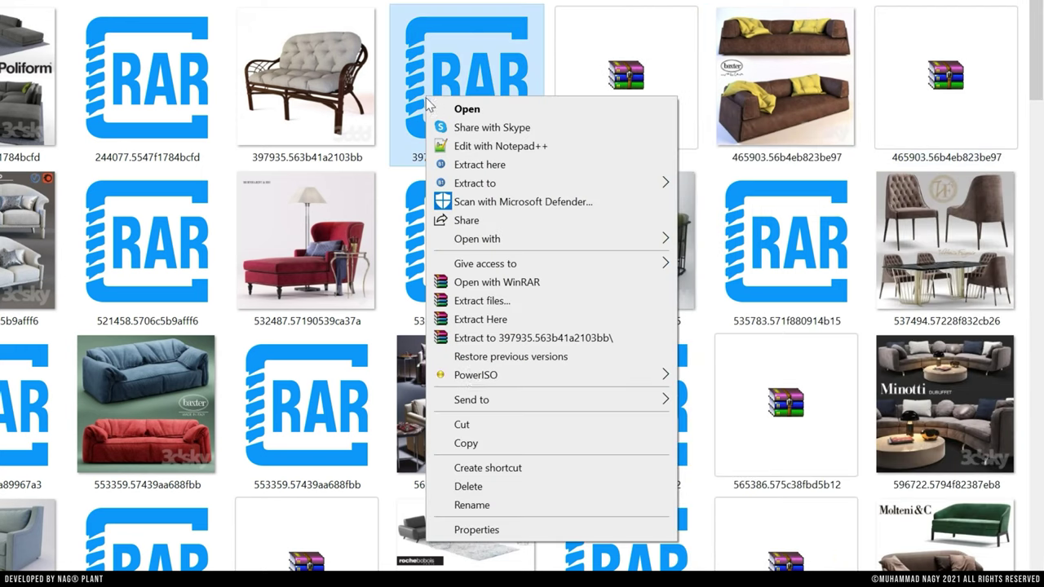
click(476, 530)
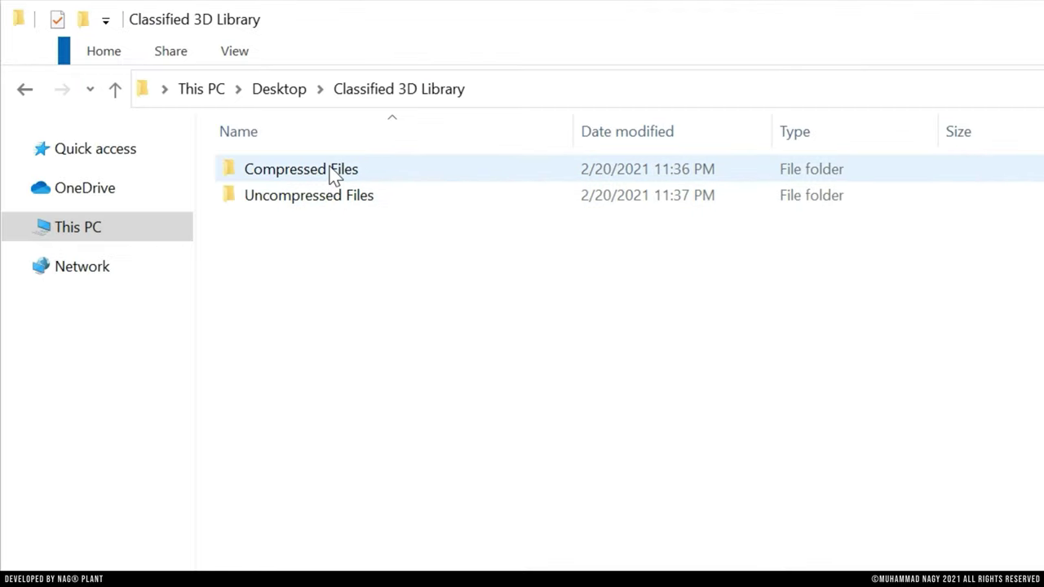
click(331, 172)
click(324, 203)
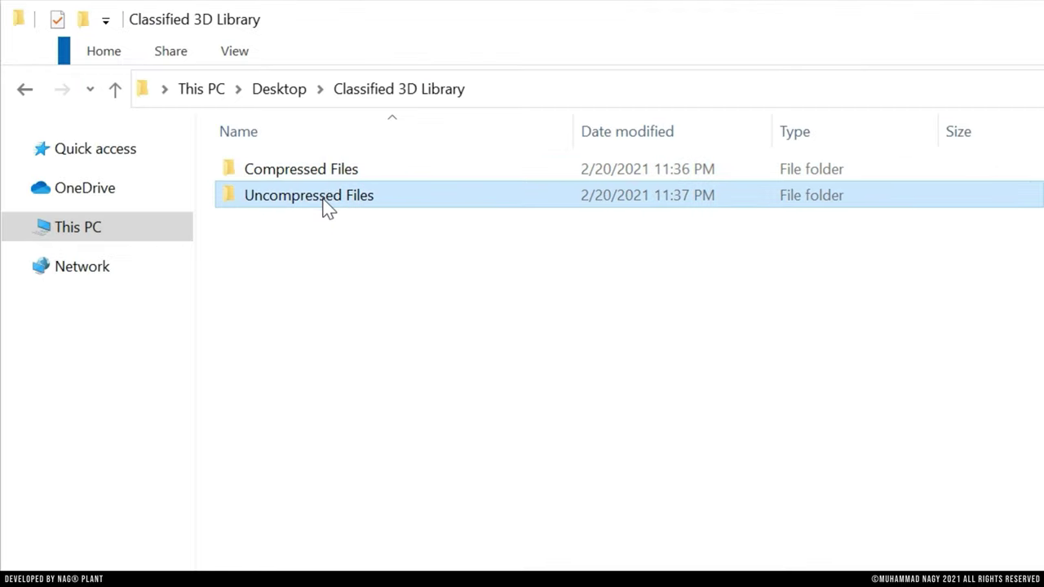
double_click(323, 202)
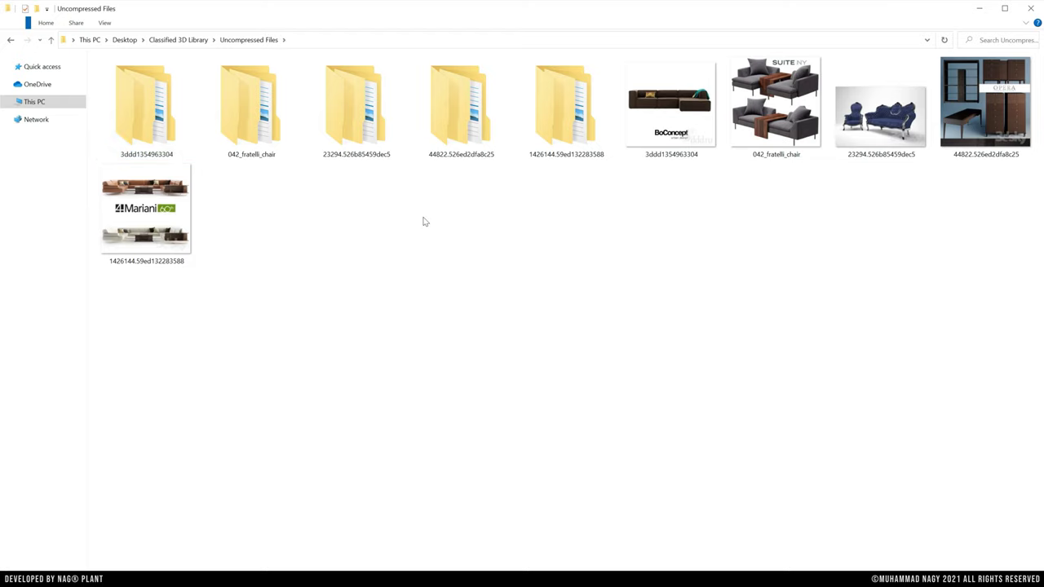
double_click(149, 114)
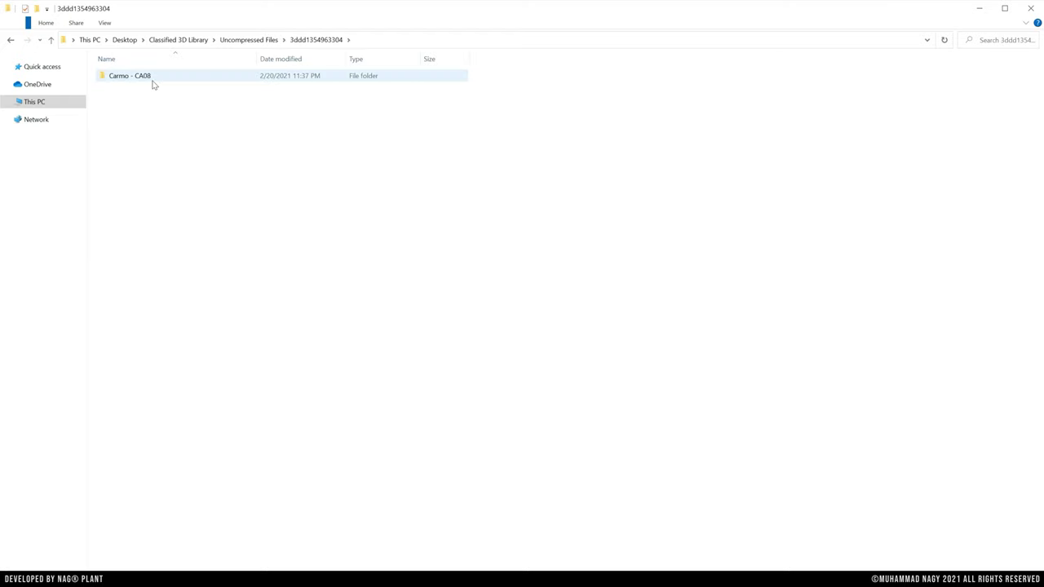
click(152, 82)
double_click(152, 82)
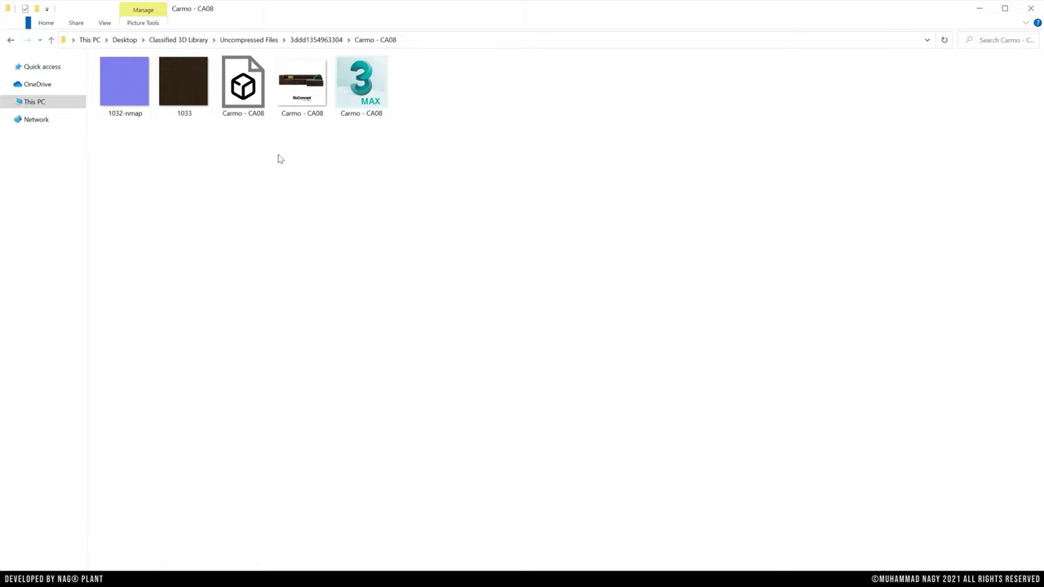
click(52, 42)
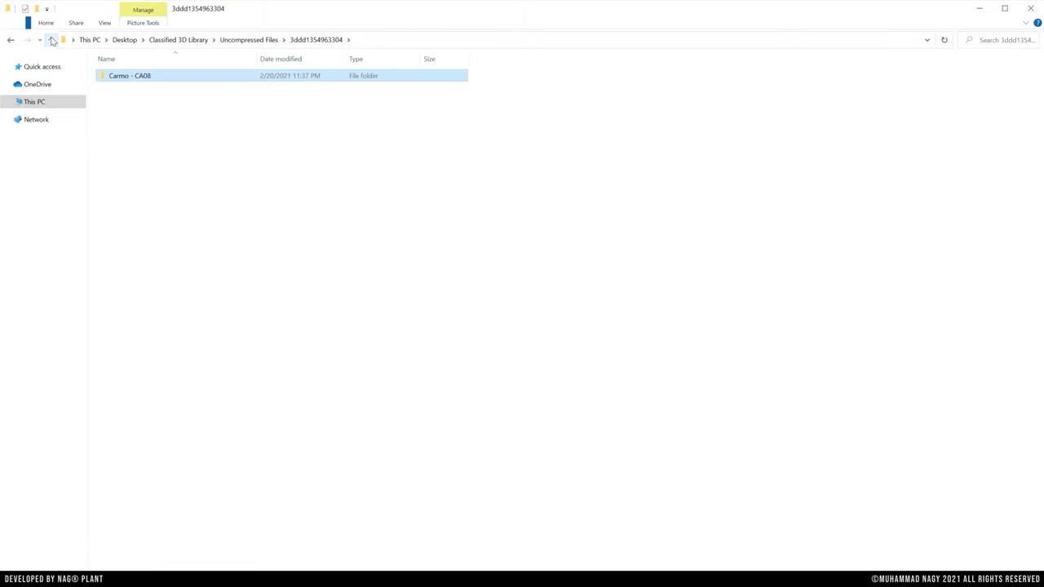
click(52, 41)
double_click(243, 124)
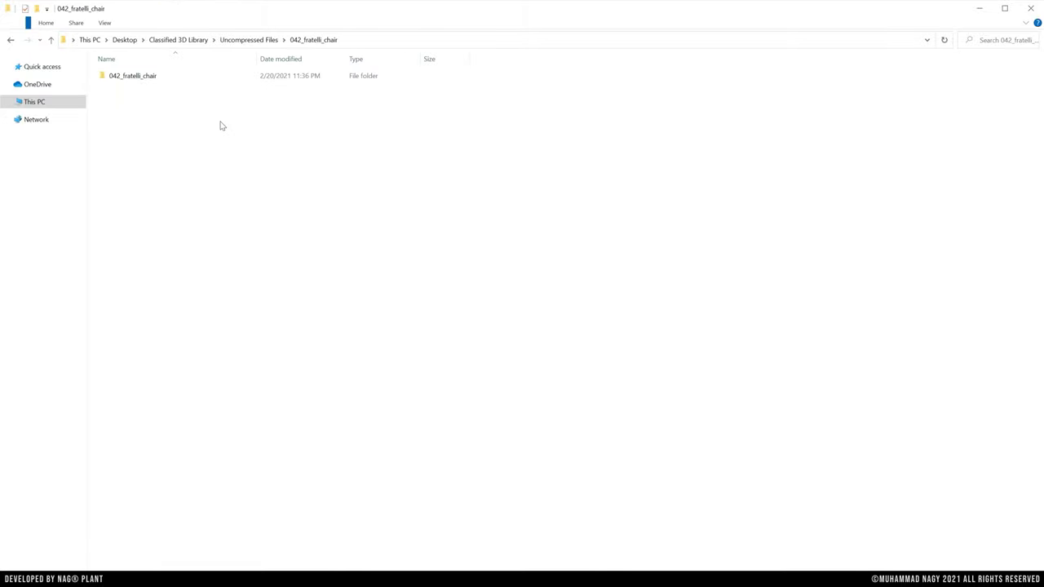
double_click(147, 77)
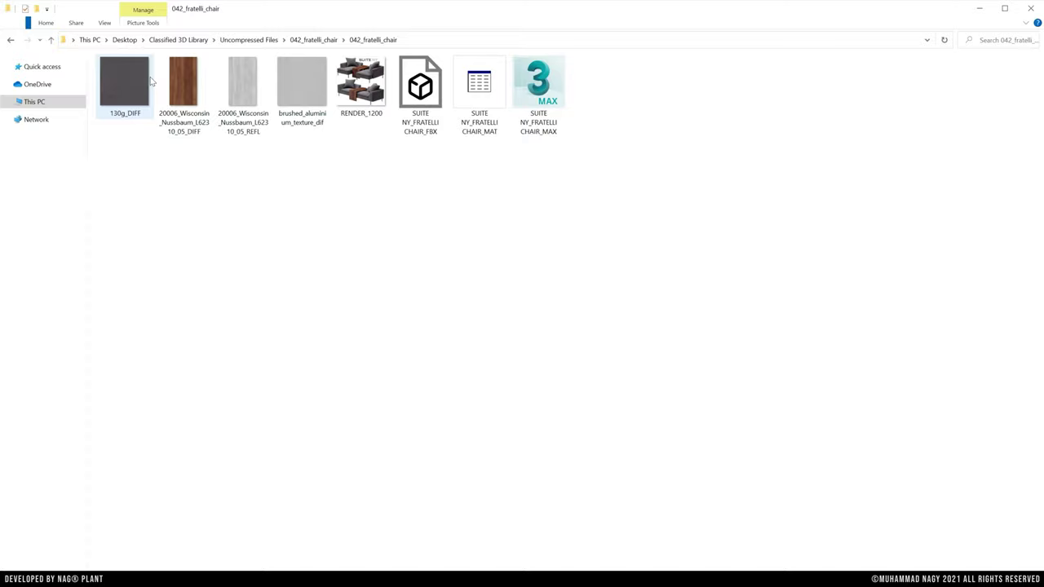
click(51, 40)
click(50, 40)
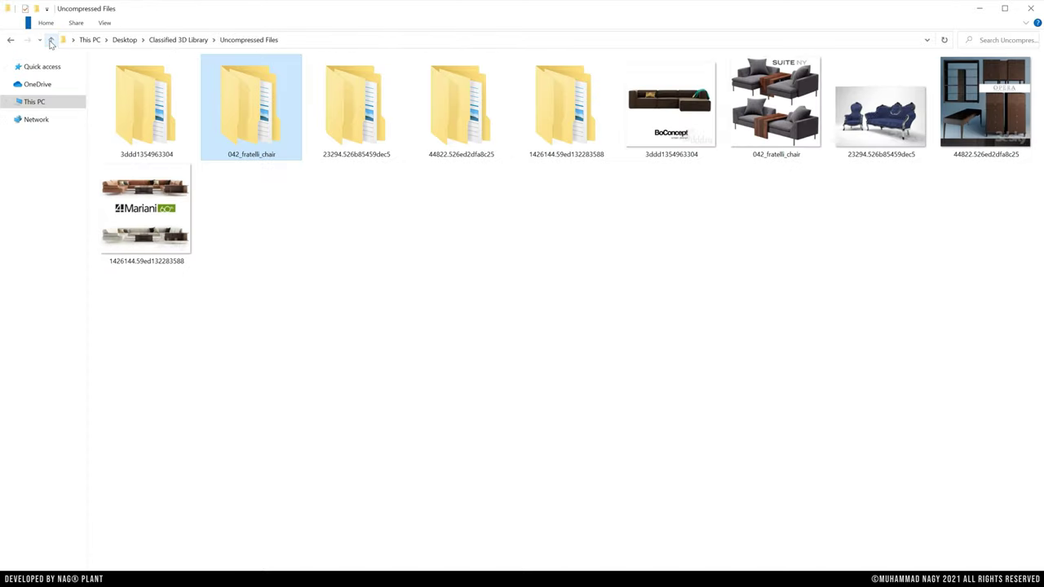
click(50, 41)
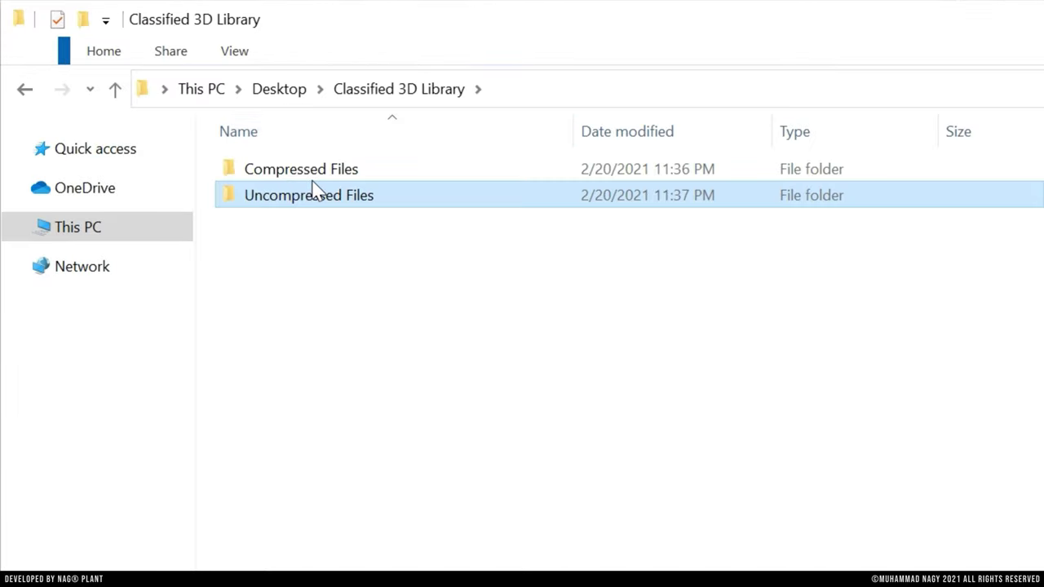
- Open Compressed Files and select its Damaged and Healthy folders
click(140, 79)
double_click(314, 179)
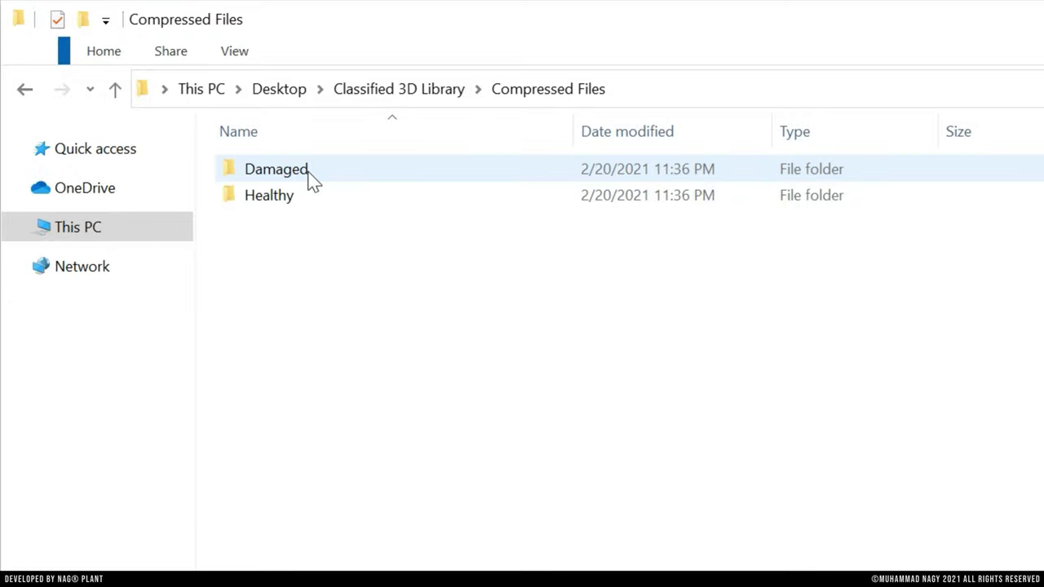
click(313, 179)
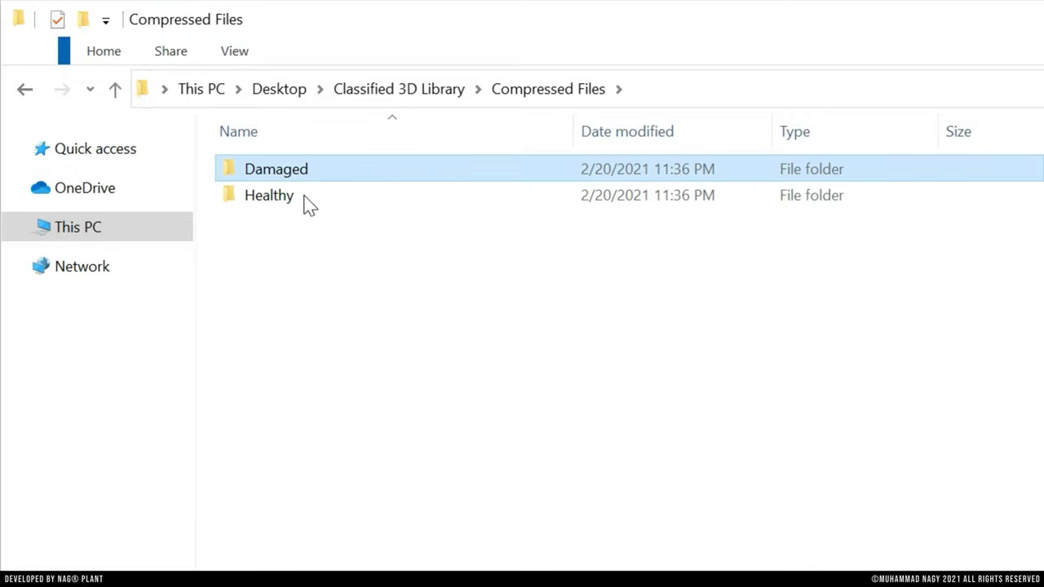
click(310, 196)
ctrl+click(315, 175)
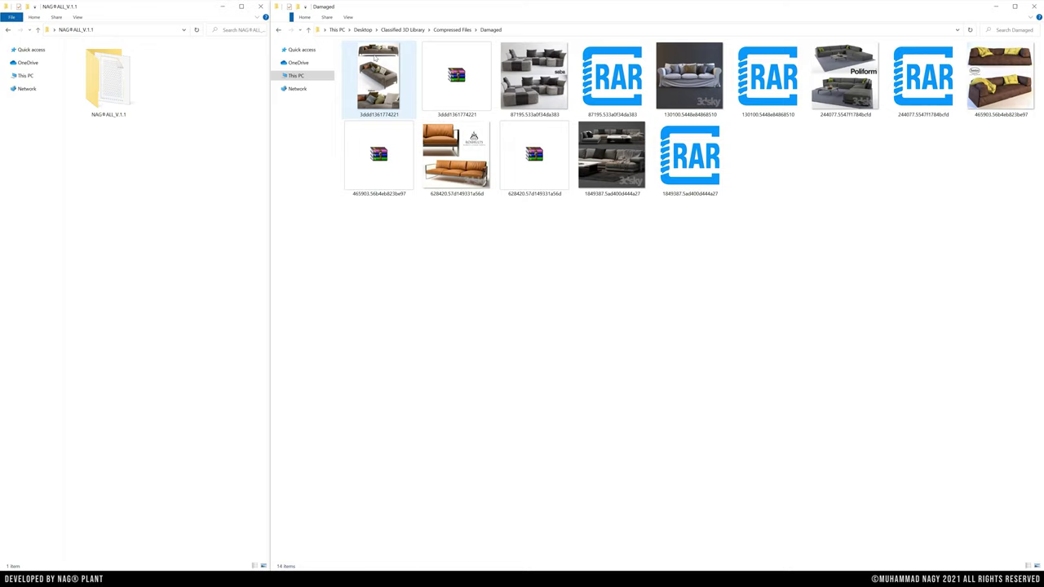
double_click(447, 75)
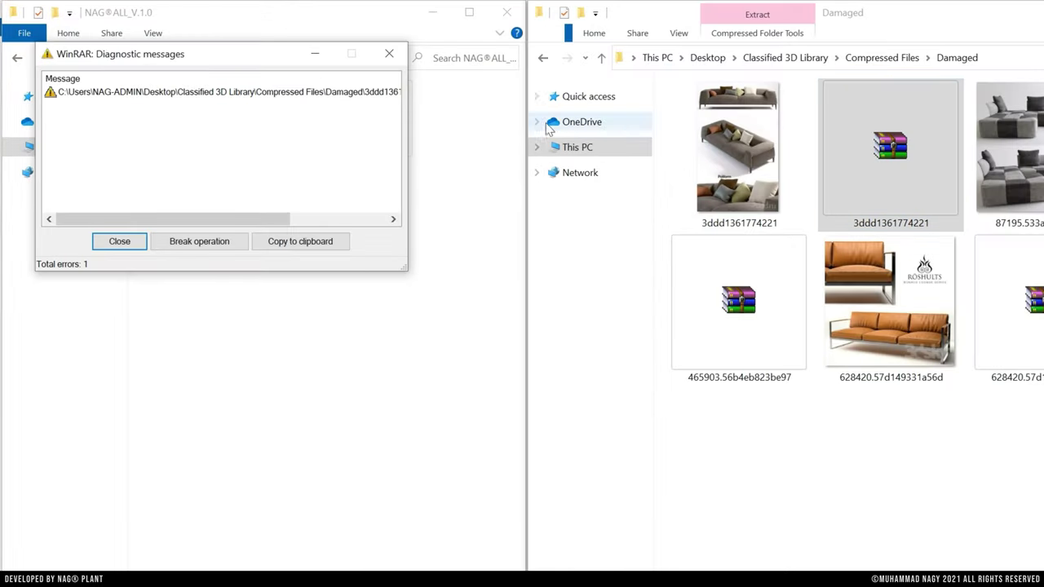
double_click(885, 147)
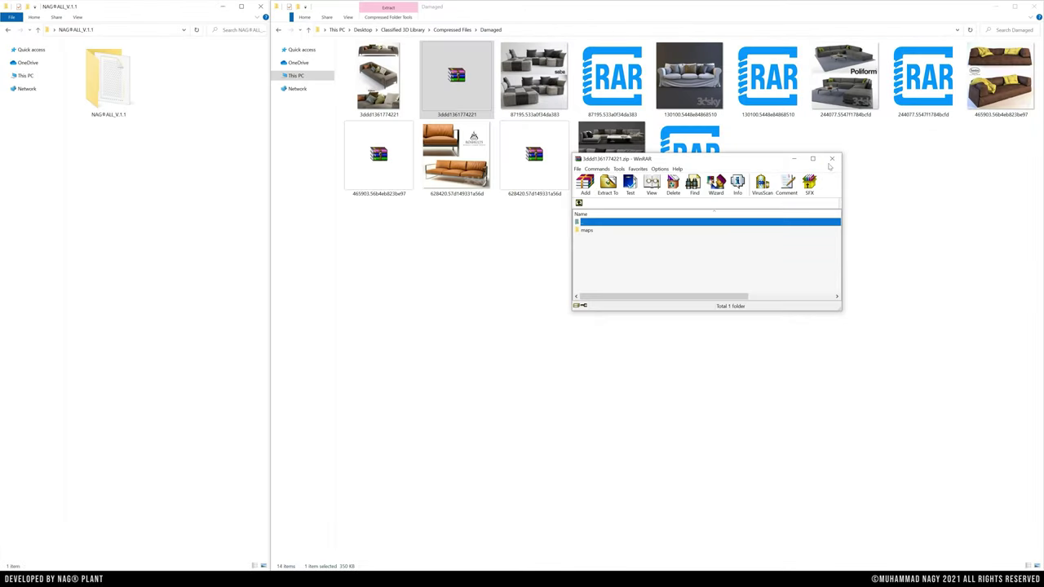
click(831, 158)
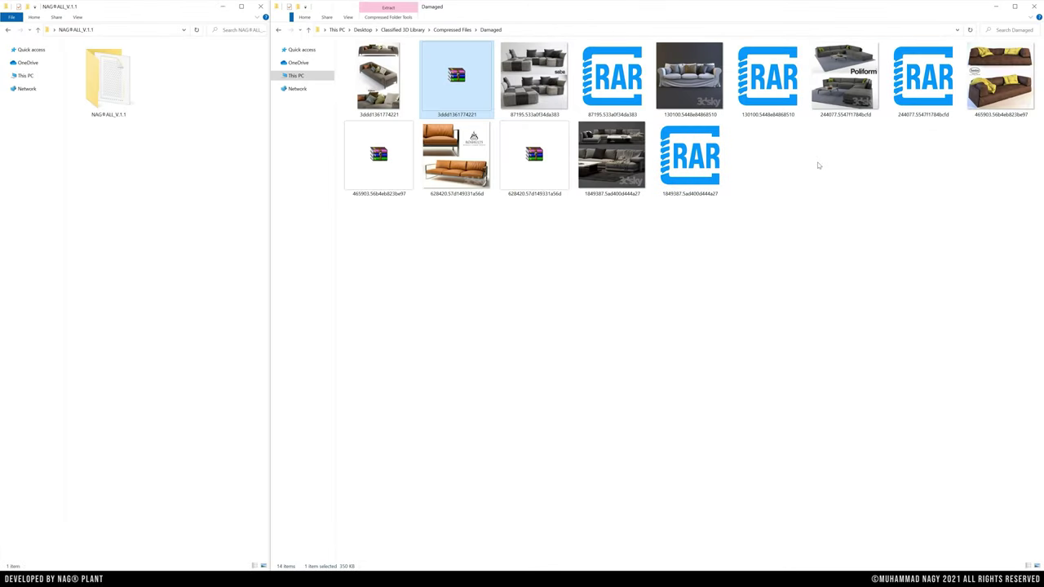
double_click(609, 108)
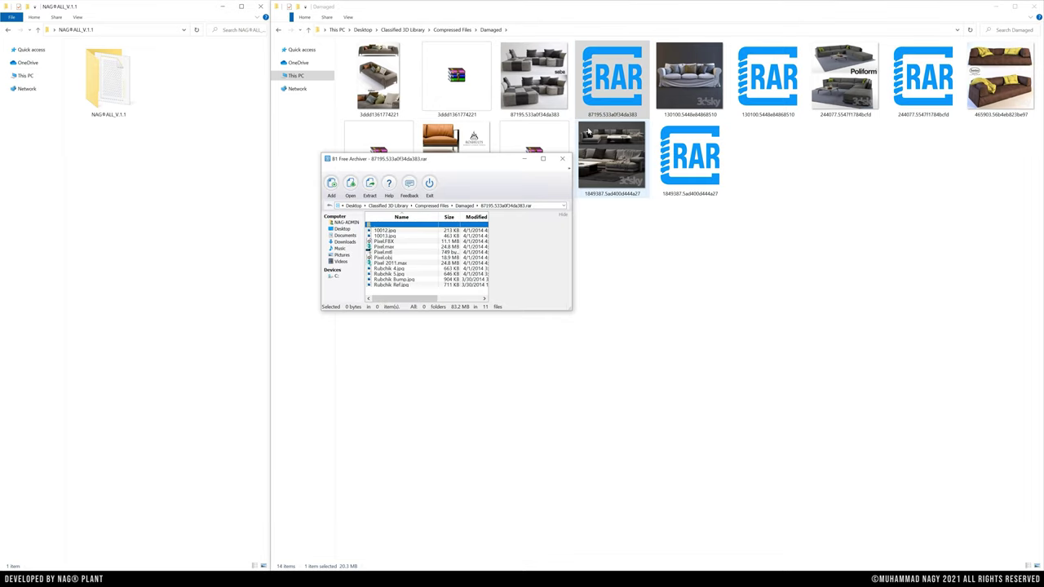
click(563, 159)
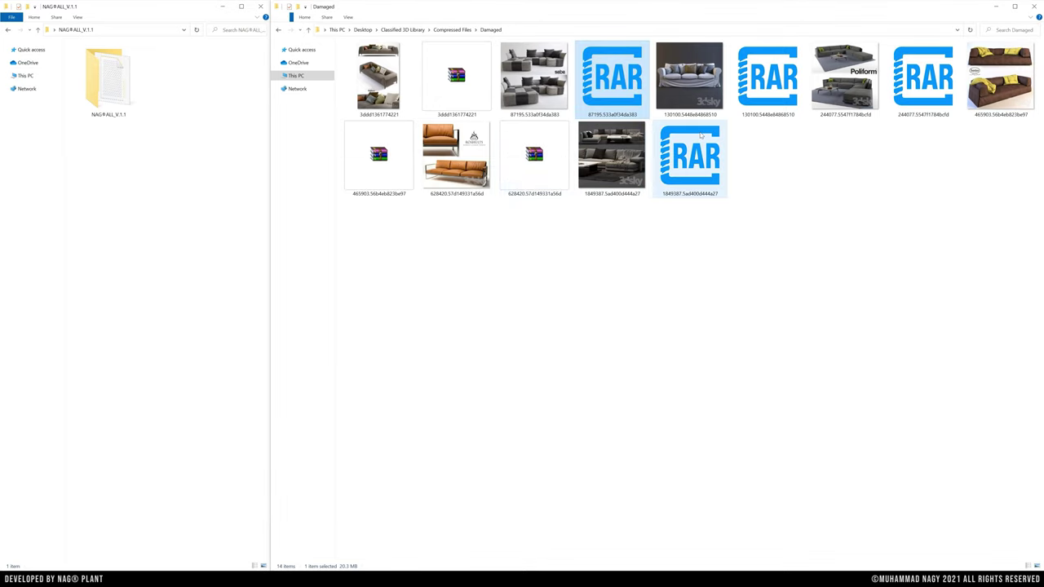
double_click(678, 184)
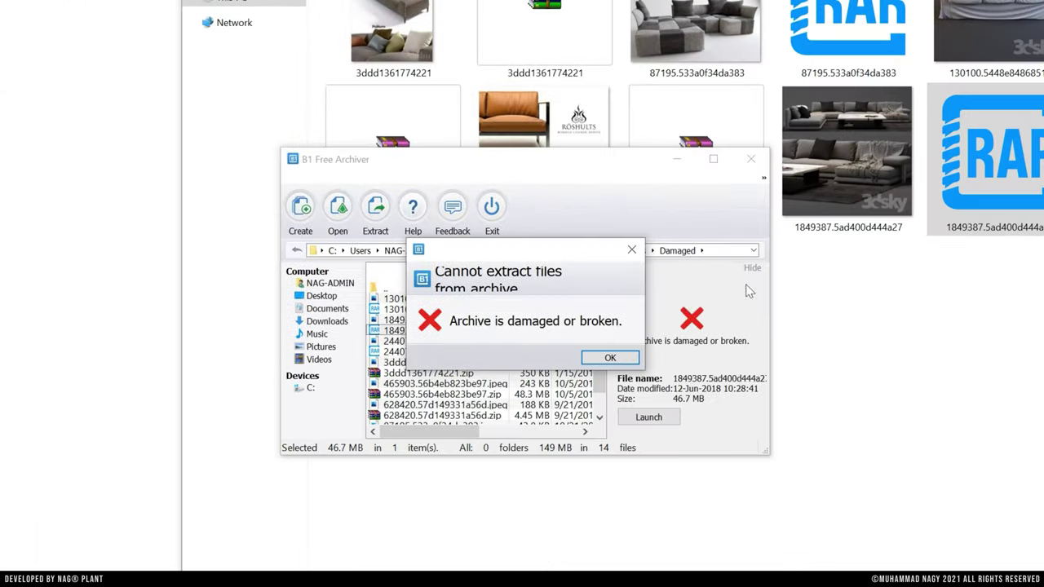
click(631, 251)
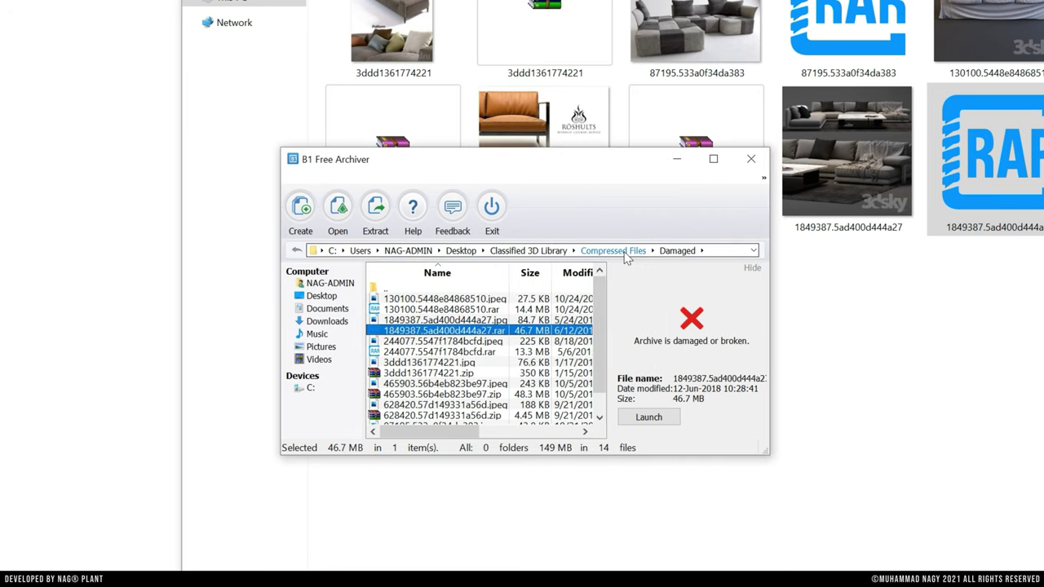
click(750, 159)
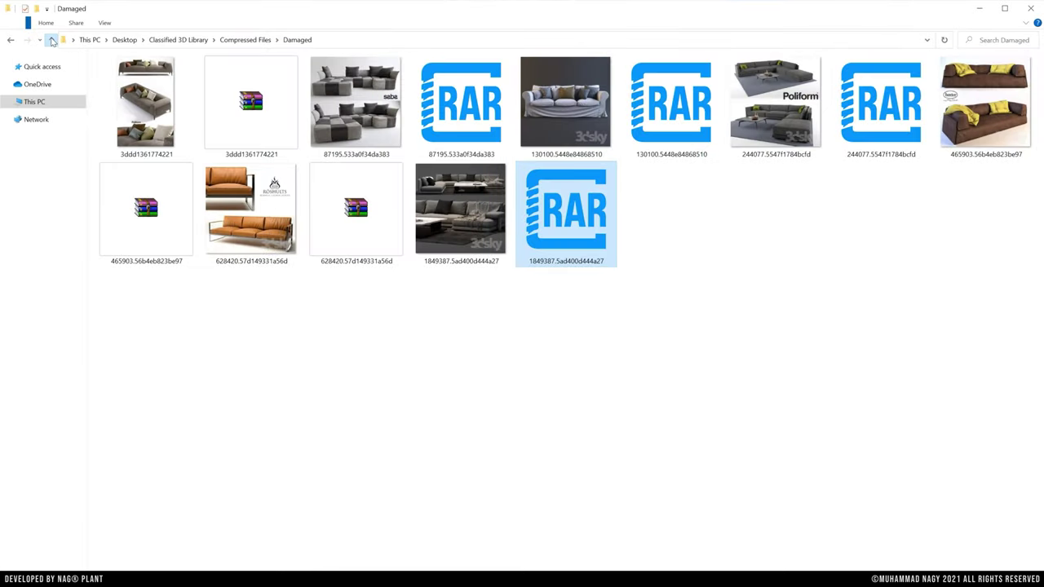
click(51, 41)
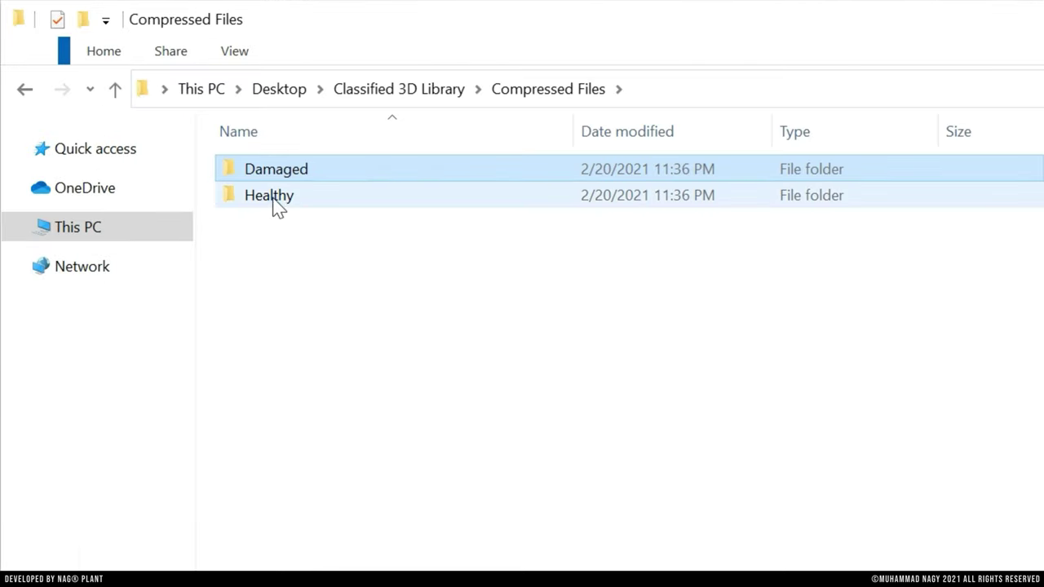
click(276, 204)
double_click(276, 204)
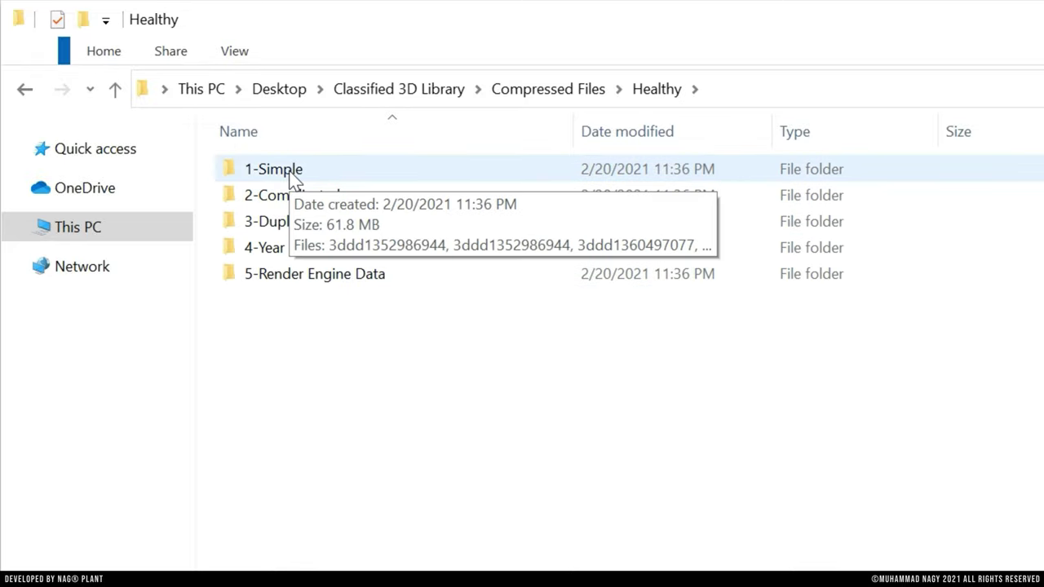
double_click(292, 175)
click(246, 137)
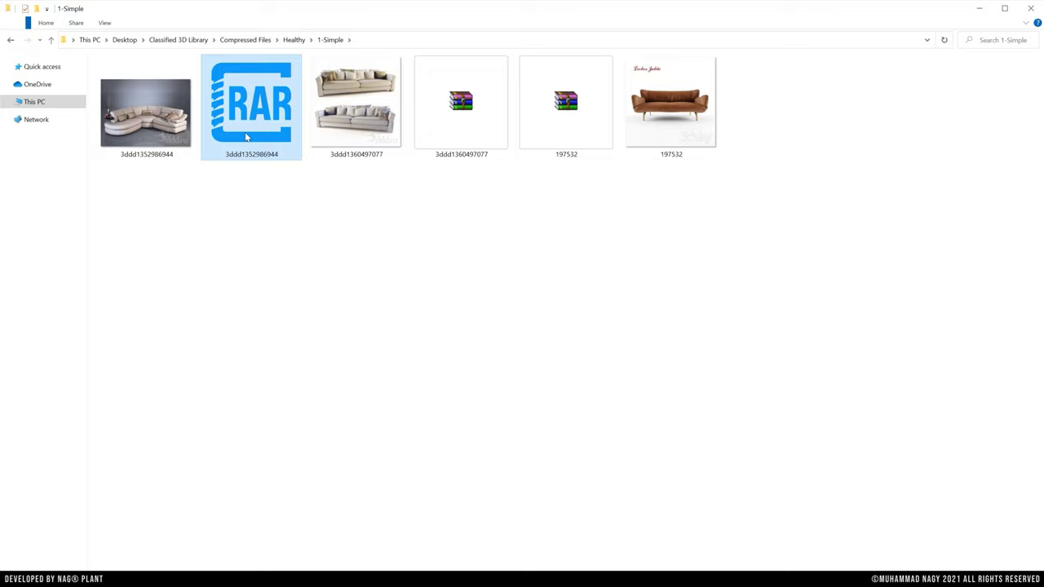
double_click(246, 137)
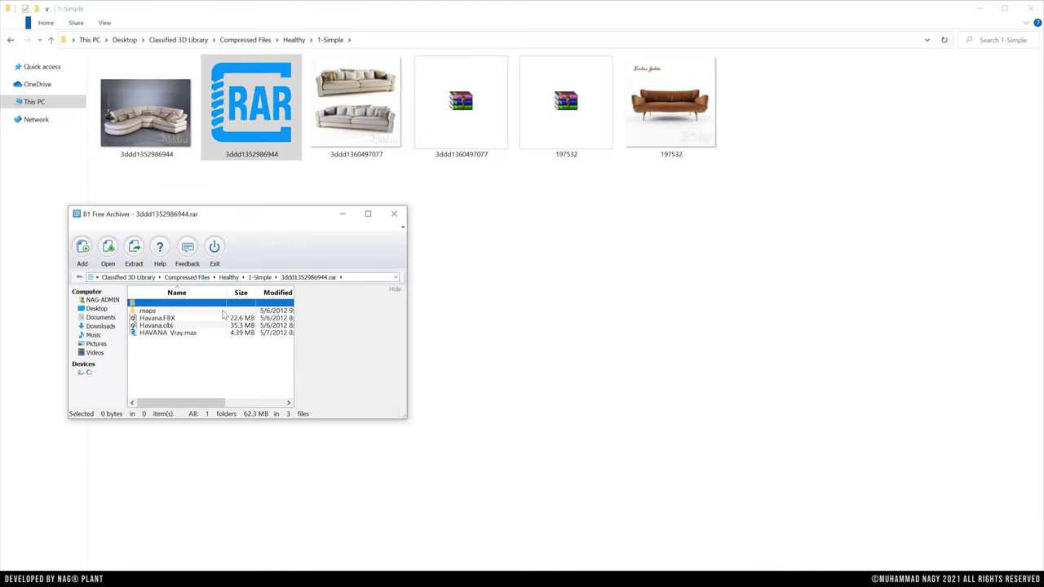
click(393, 215)
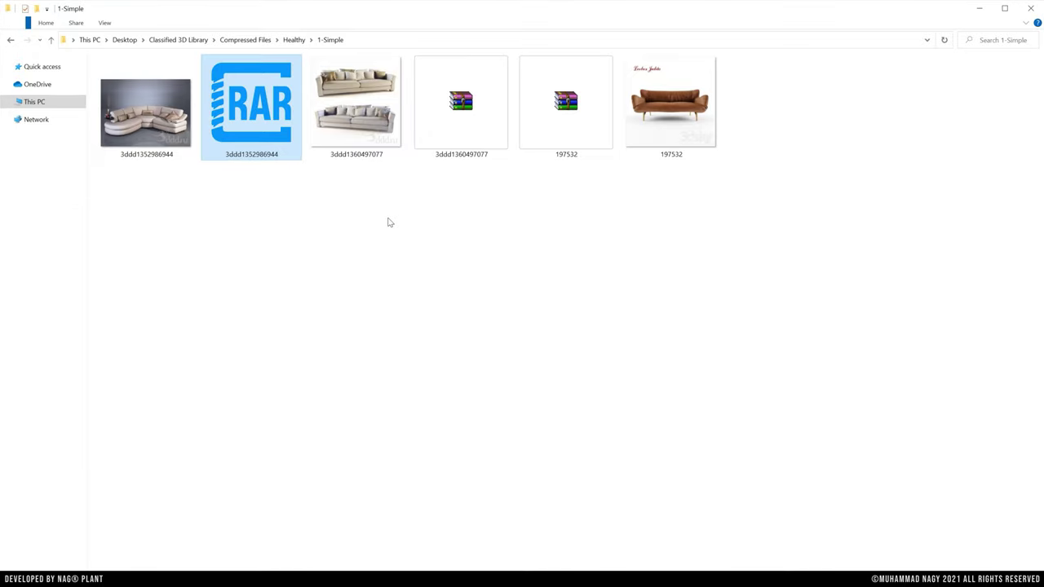
double_click(447, 122)
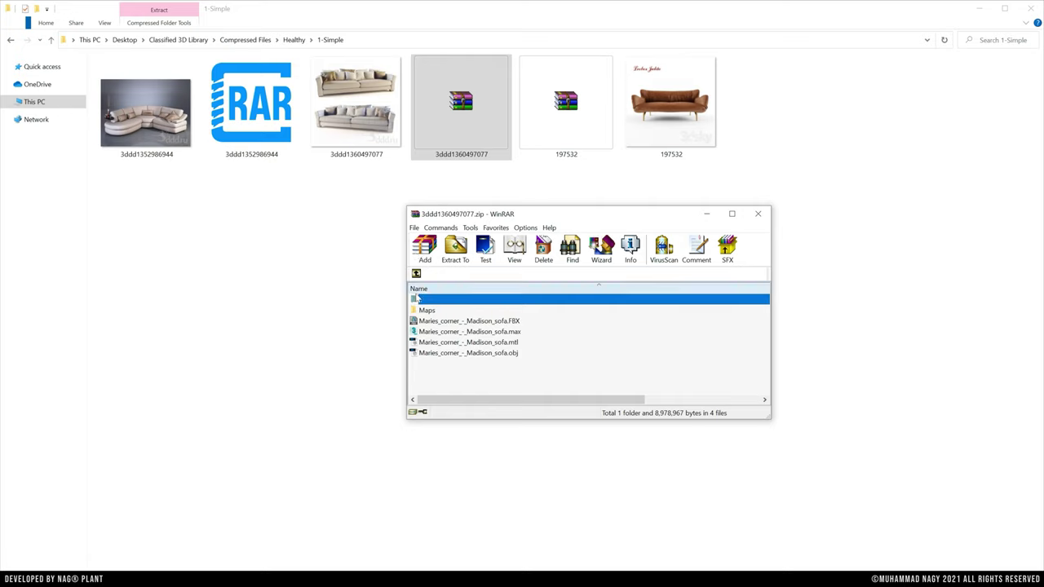
click(446, 312)
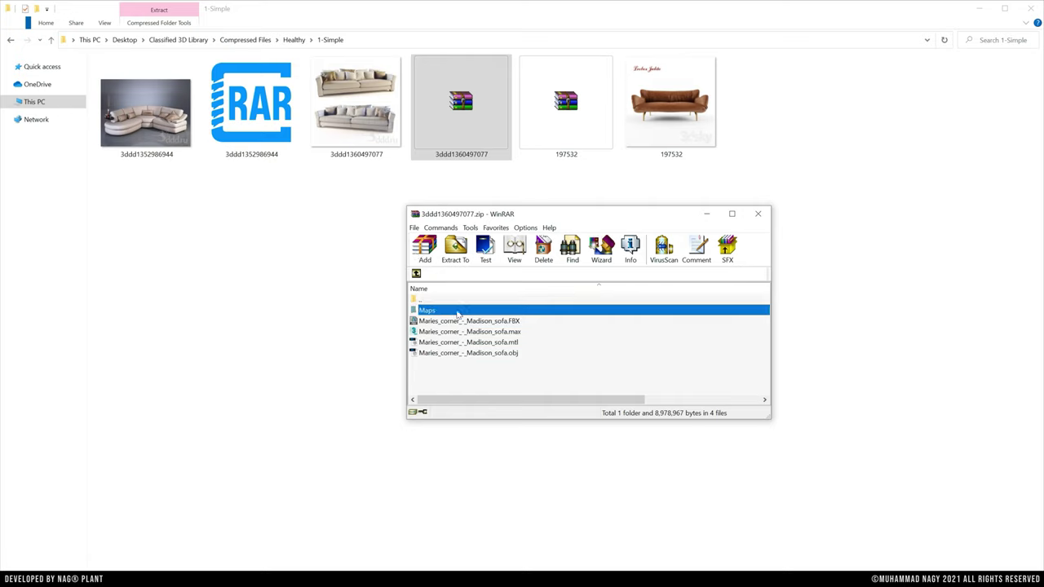
double_click(458, 315)
click(758, 214)
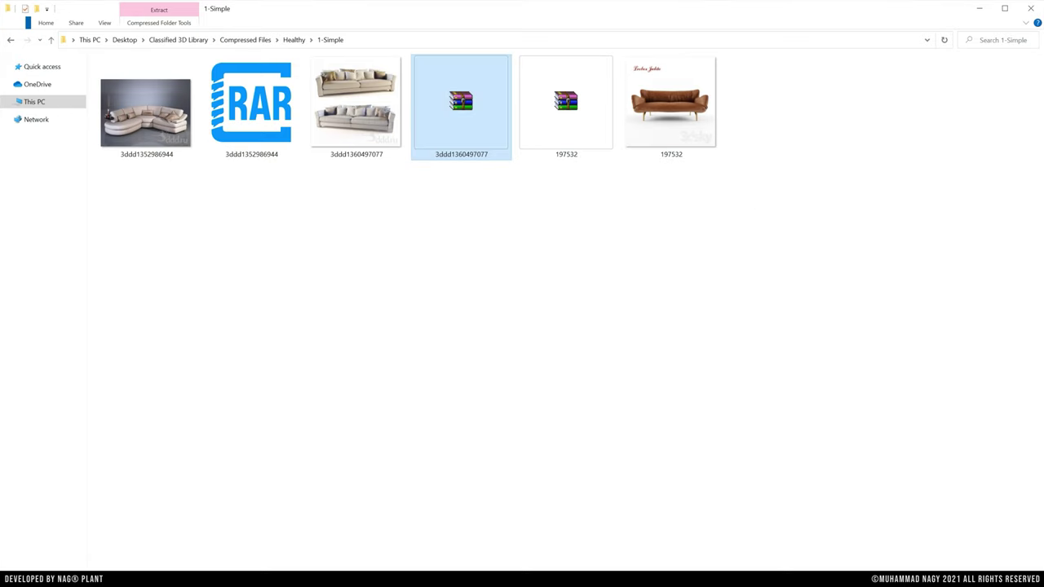
- Open 2-Complicated and browse the 4MARIANI COLLECTION 02 archive down to its maps folder
click(50, 39)
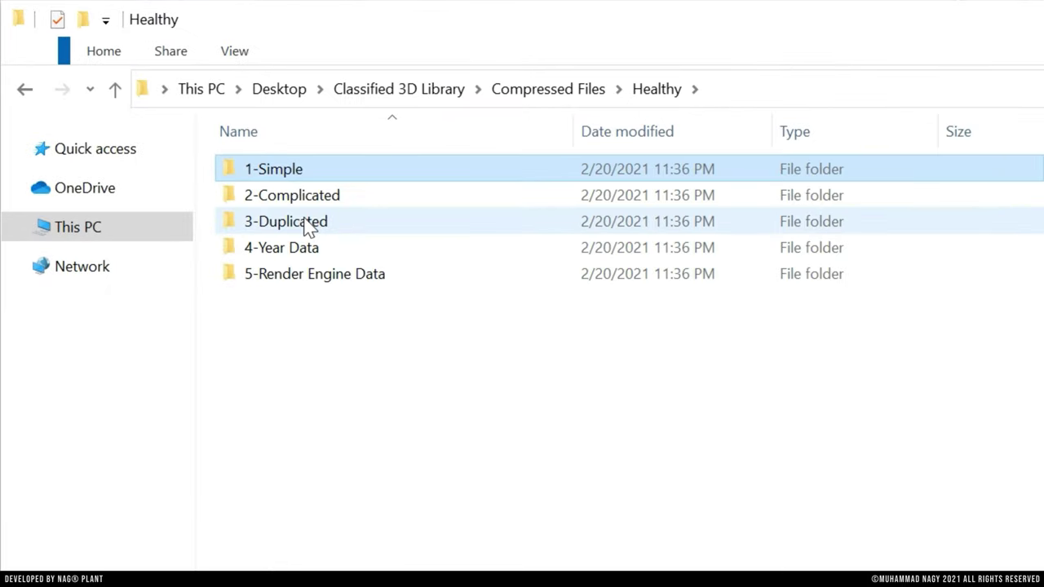
double_click(136, 88)
click(530, 304)
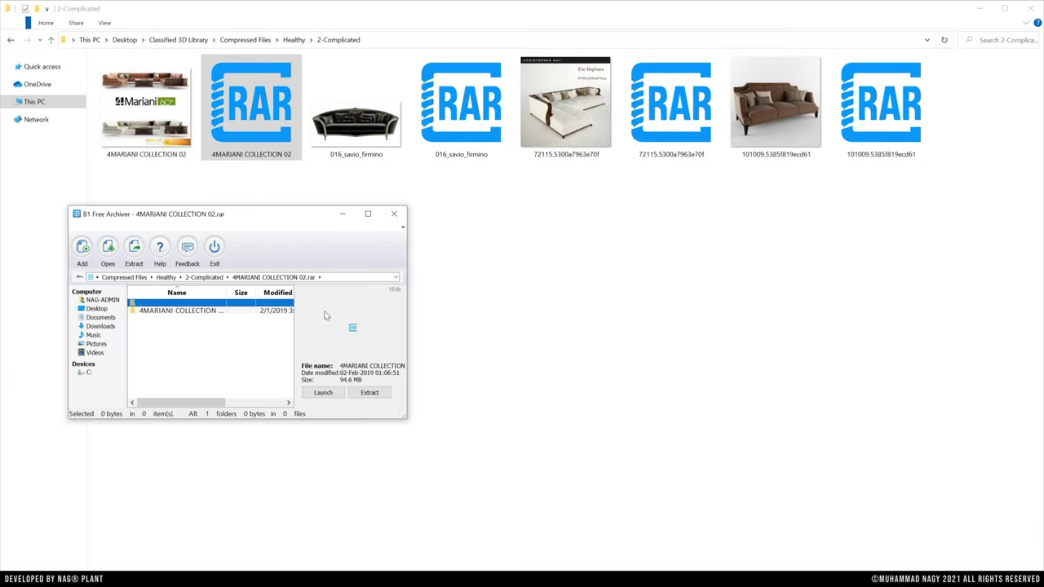
double_click(181, 314)
double_click(181, 314)
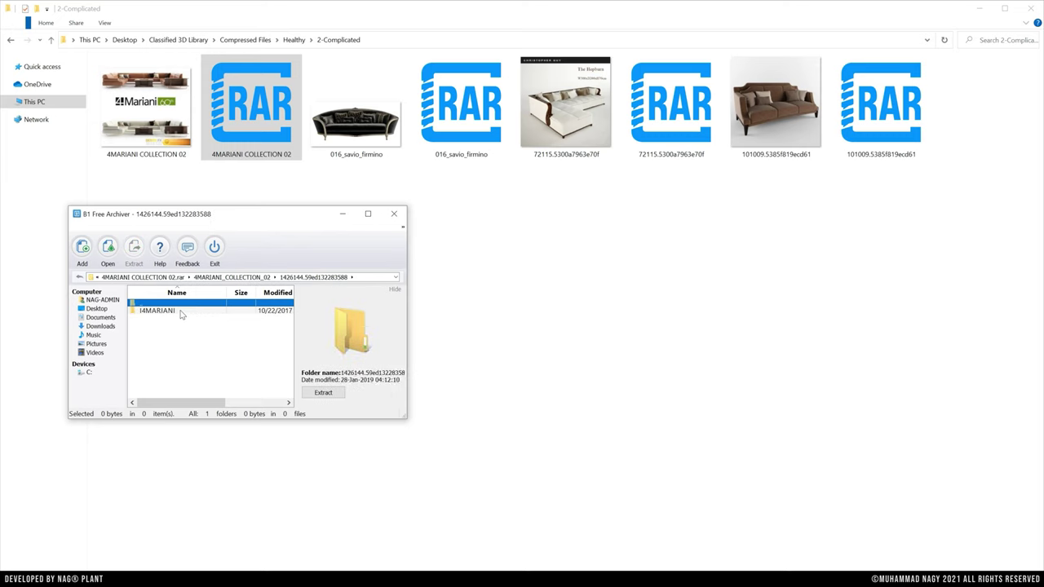
double_click(181, 314)
click(181, 314)
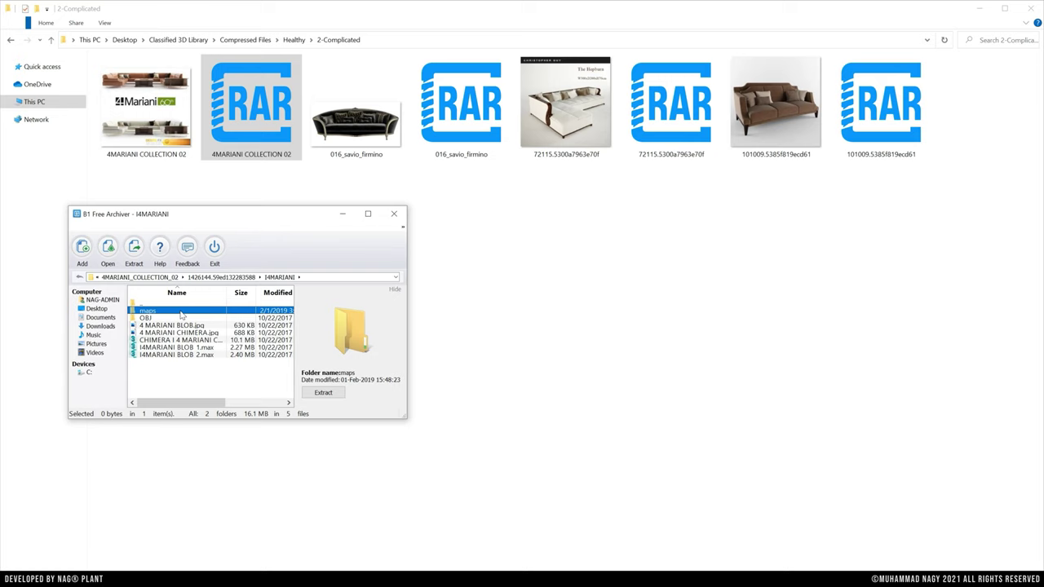
double_click(180, 311)
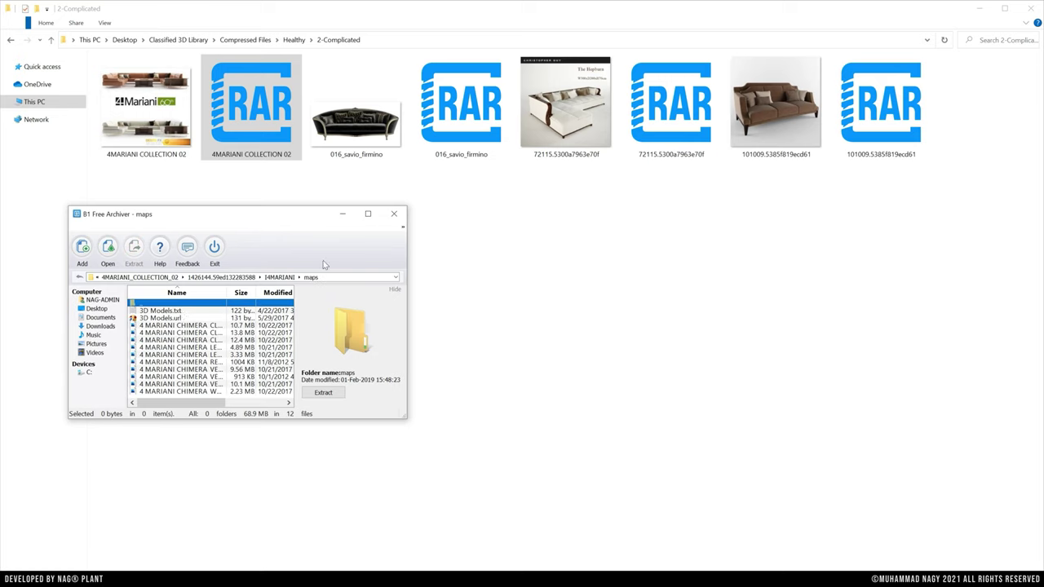
click(394, 214)
- Open the 016_savio_firmino RAR and its nested FBX.rar, then return to Healthy
click(458, 140)
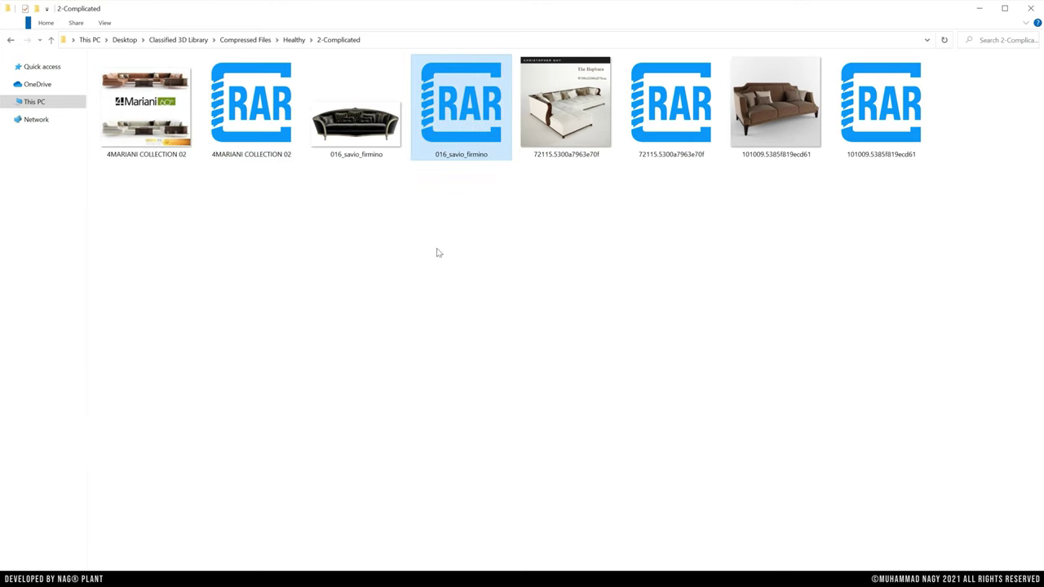
key(Return)
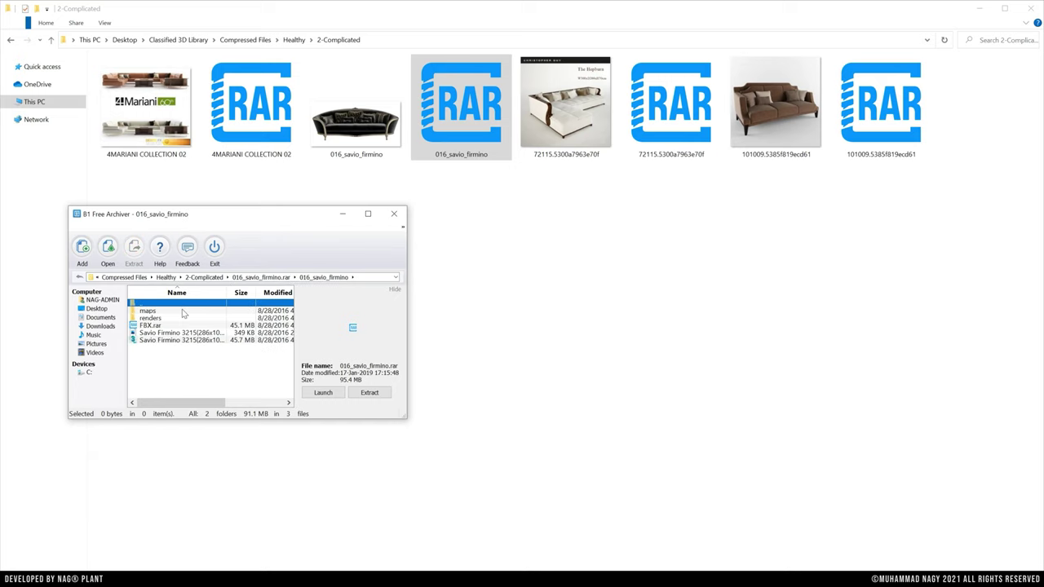
click(237, 326)
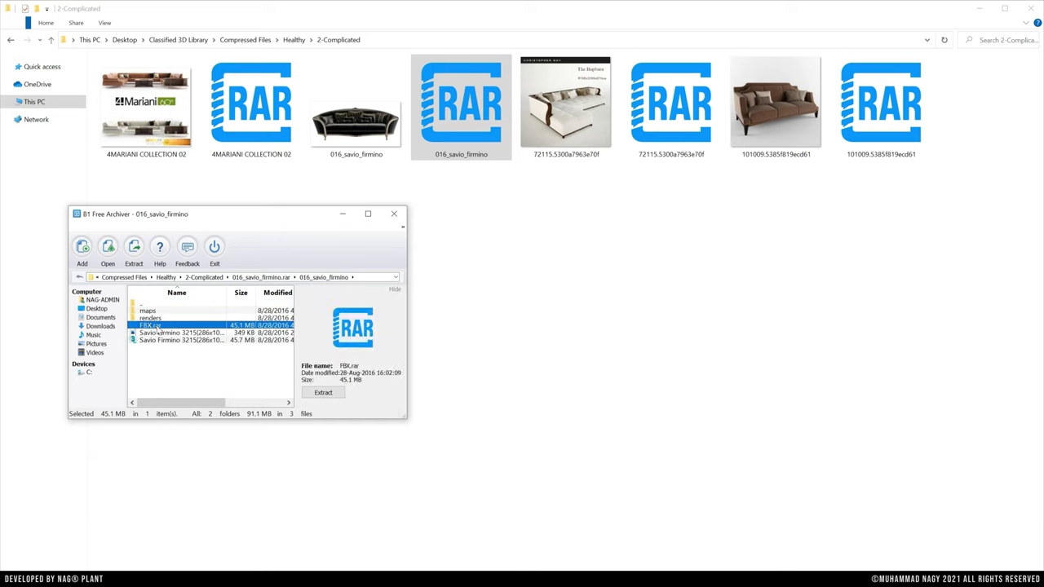
double_click(236, 327)
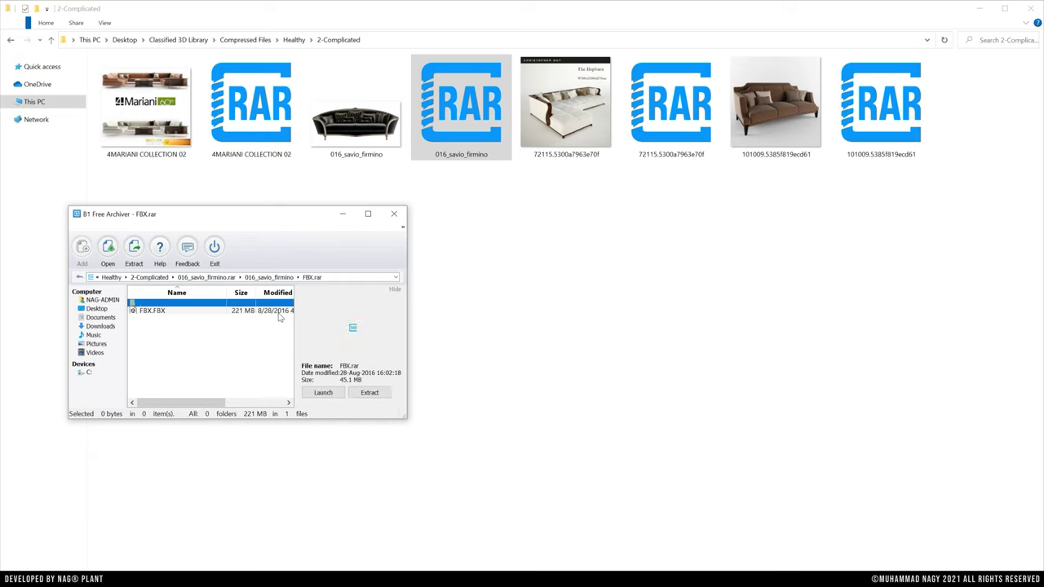
click(394, 214)
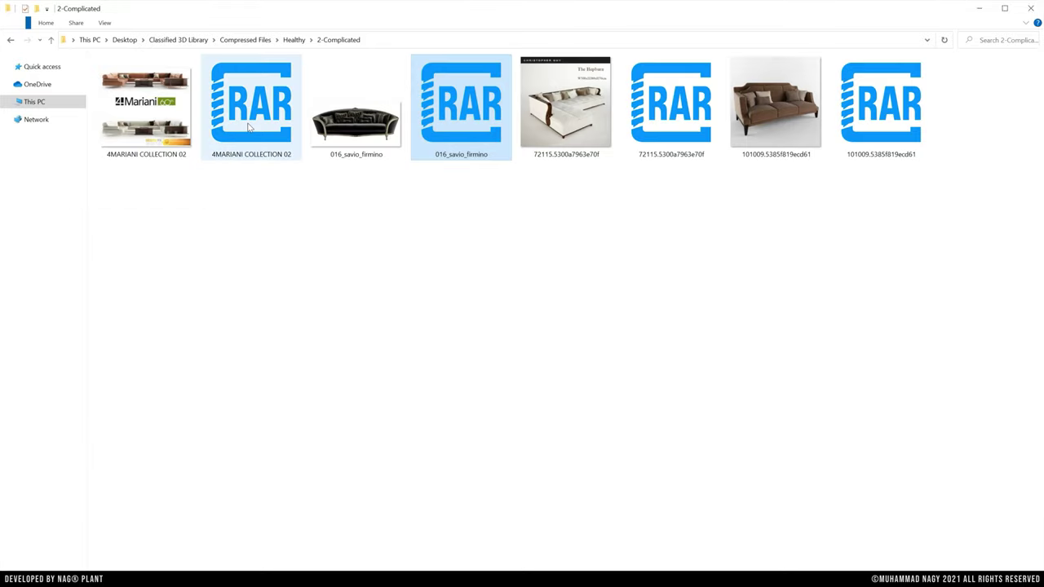
click(50, 41)
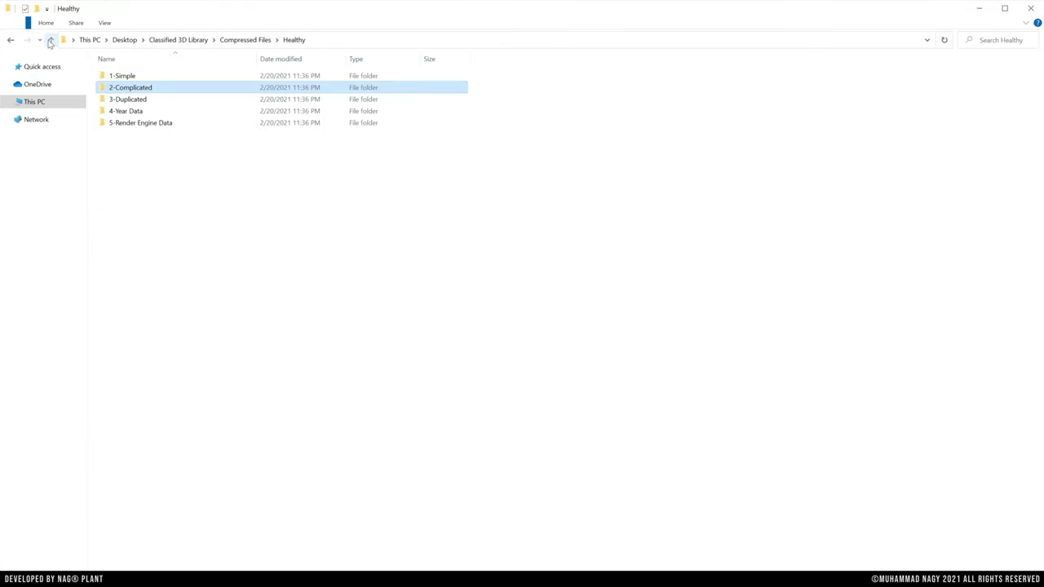
- Open 3-Duplicated and browse the folder inside the 565386.575c38fbd5b12 RAR archive
click(120, 99)
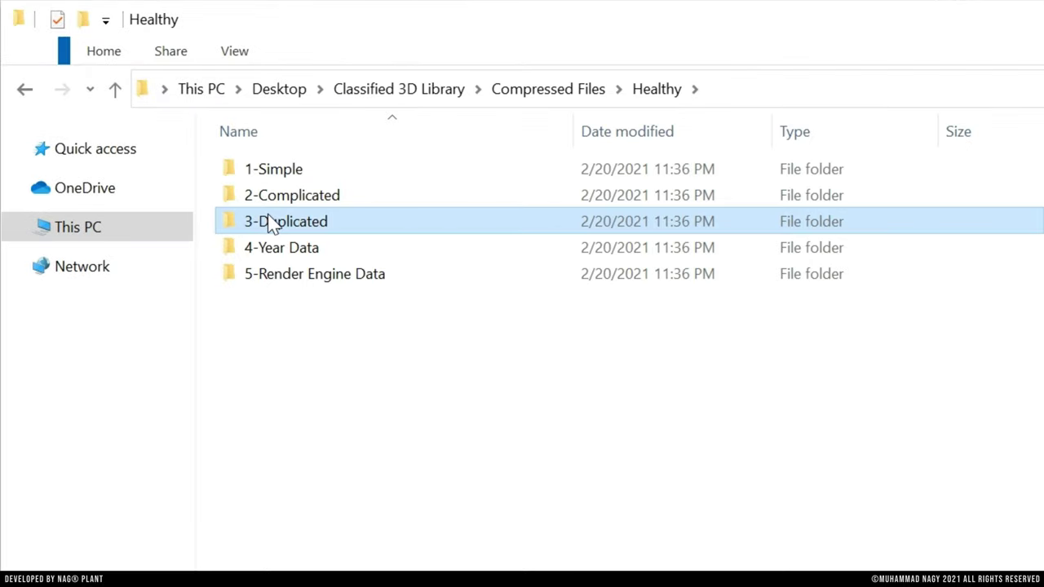
double_click(272, 222)
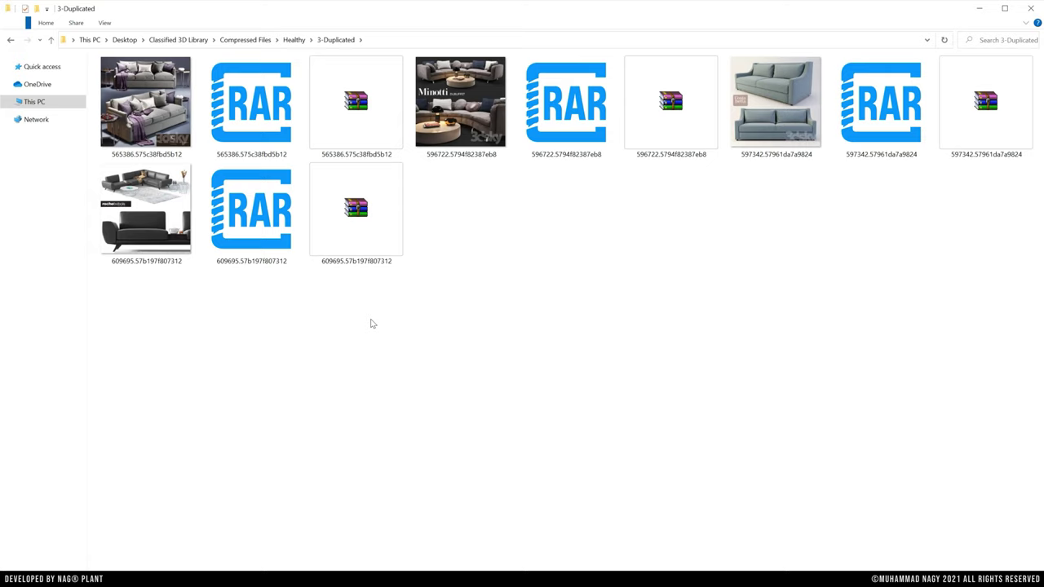
right_click(372, 324)
click(336, 104)
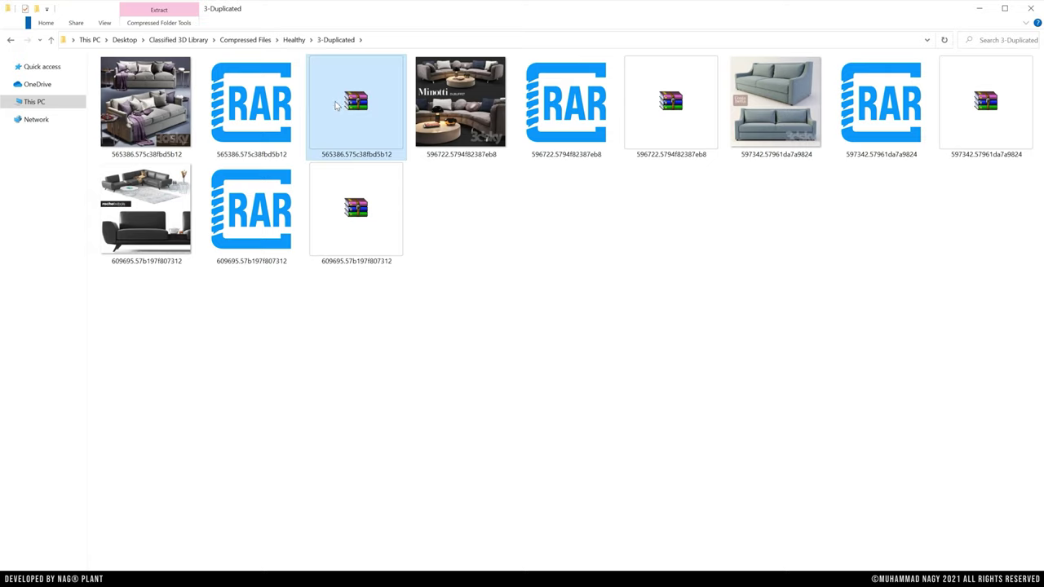
click(256, 102)
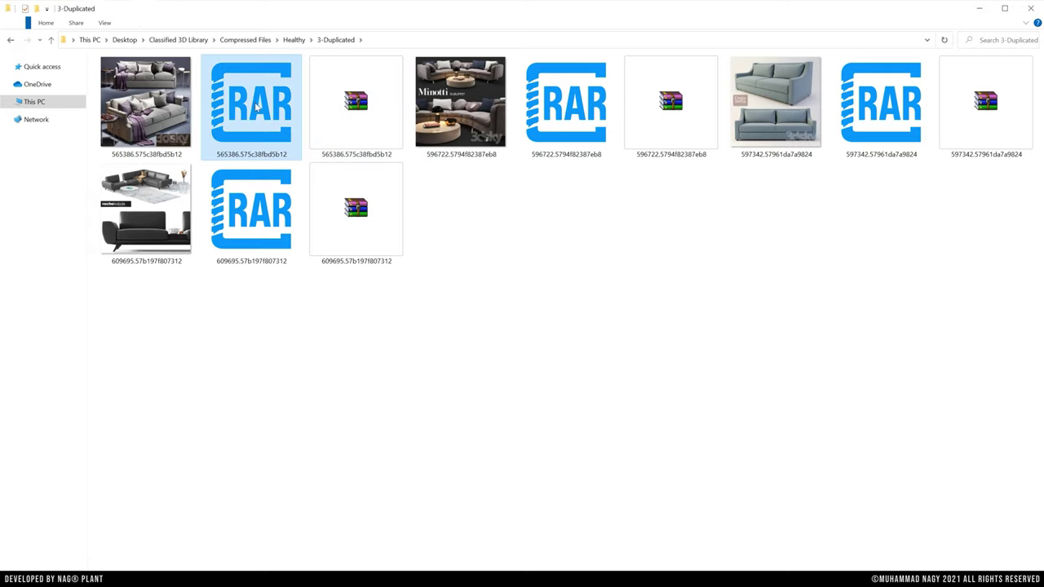
double_click(256, 119)
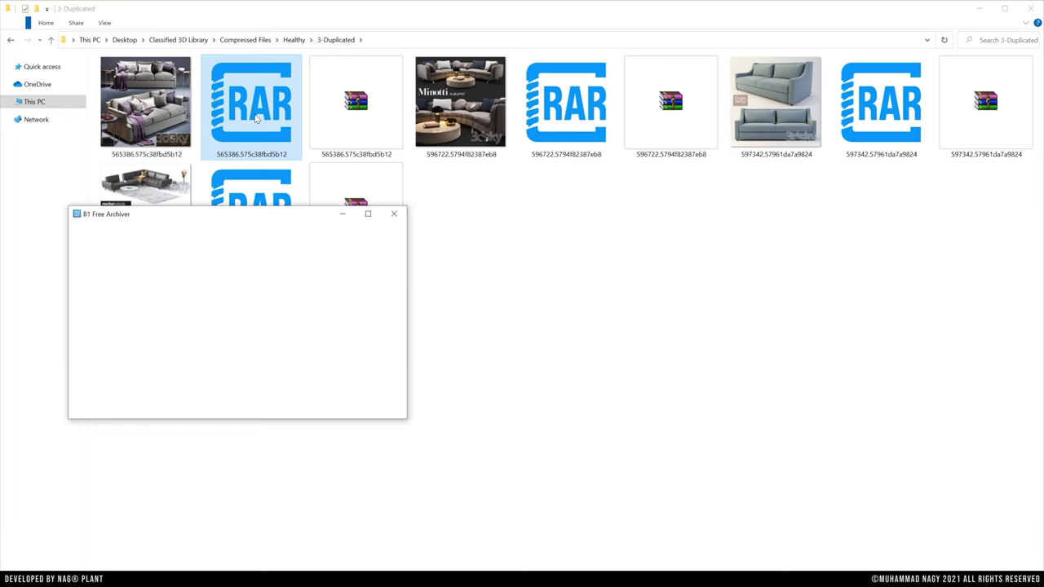
double_click(200, 314)
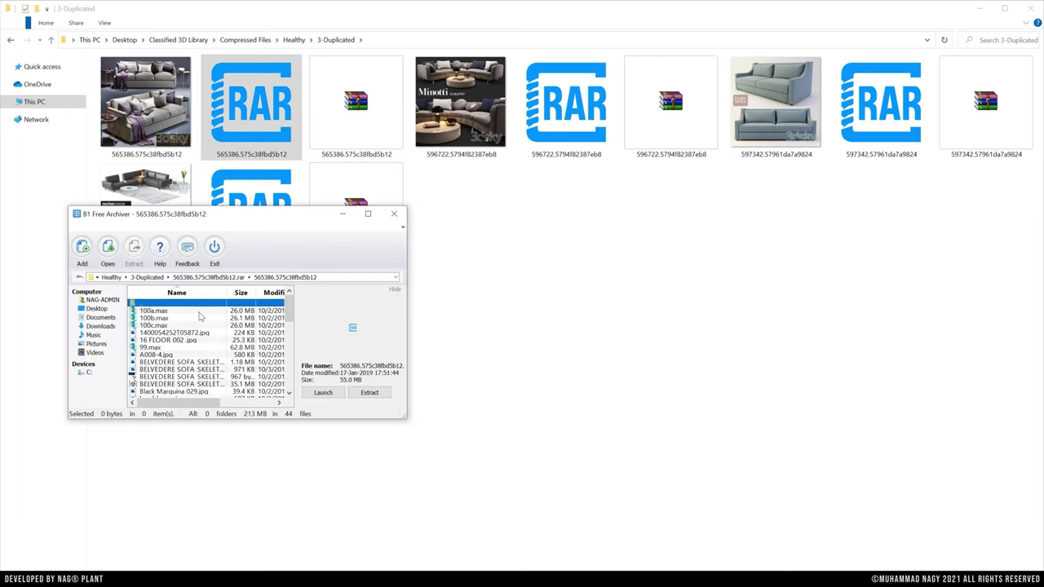
- Compare the matching 565386.575c38fbd5b12 zip side by side with the RAR, close both, return to Healthy
double_click(357, 131)
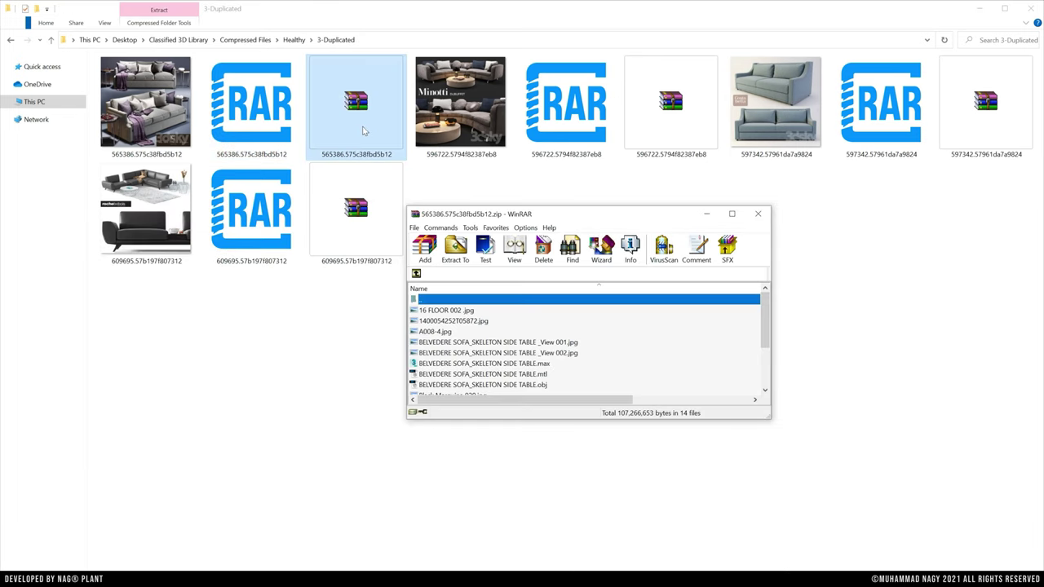
key(alt+Tab)
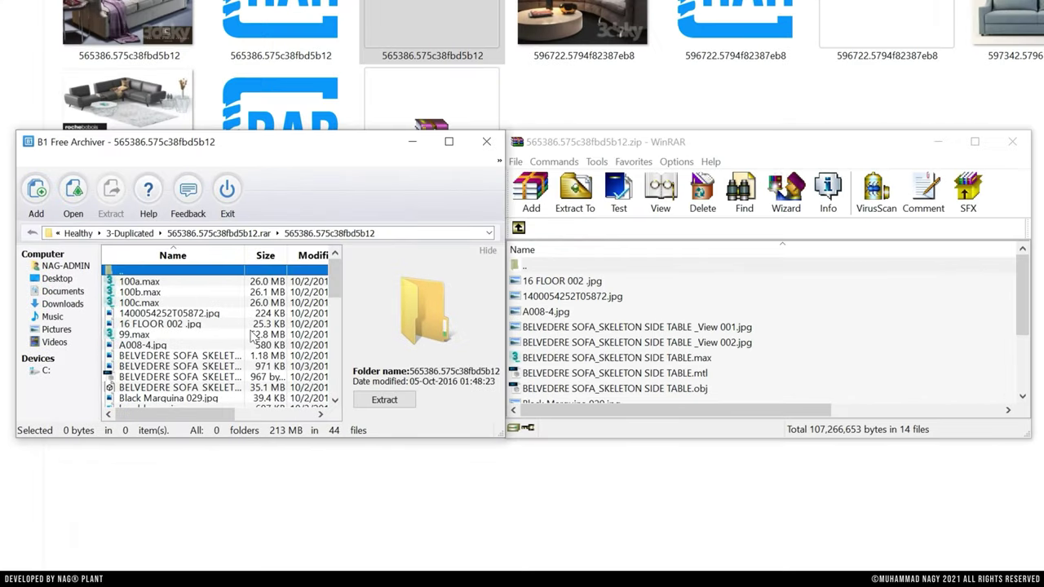
scroll(233, 347, down, 5)
scroll(253, 338, down, 5)
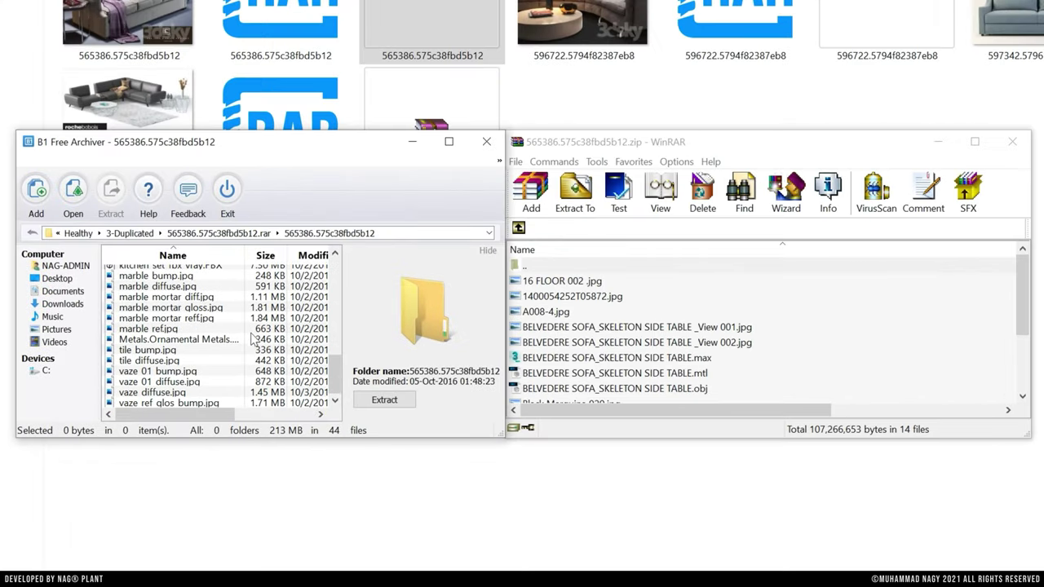
scroll(252, 338, up, 5)
scroll(863, 327, down, 2)
scroll(865, 328, up, 2)
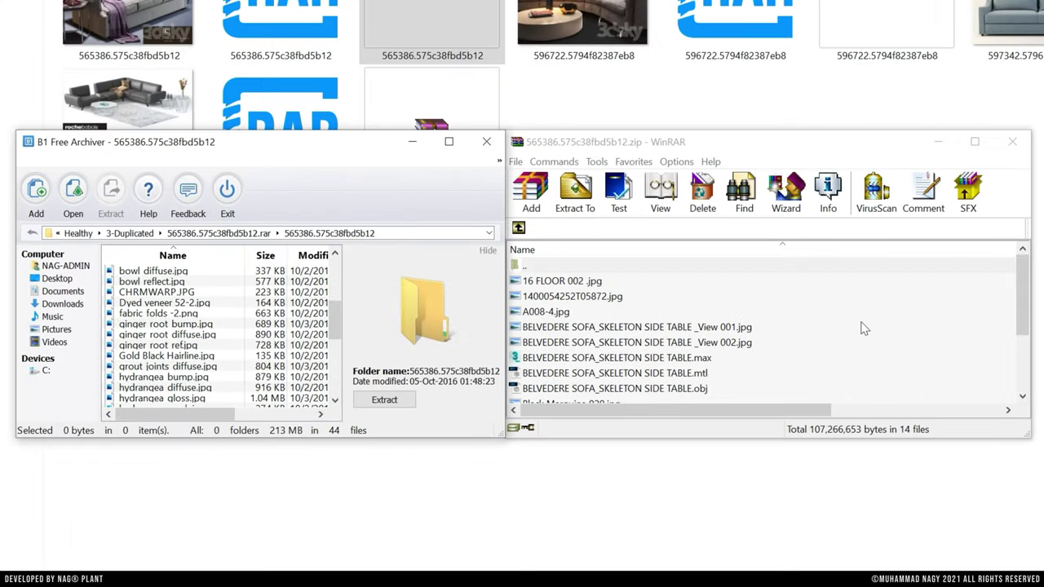
click(486, 142)
click(1012, 141)
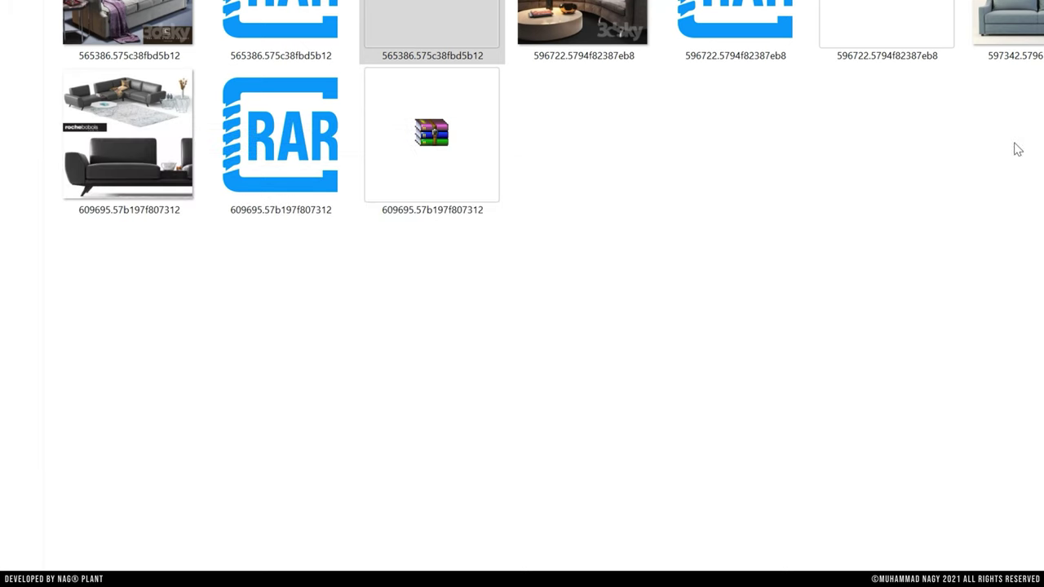
click(50, 39)
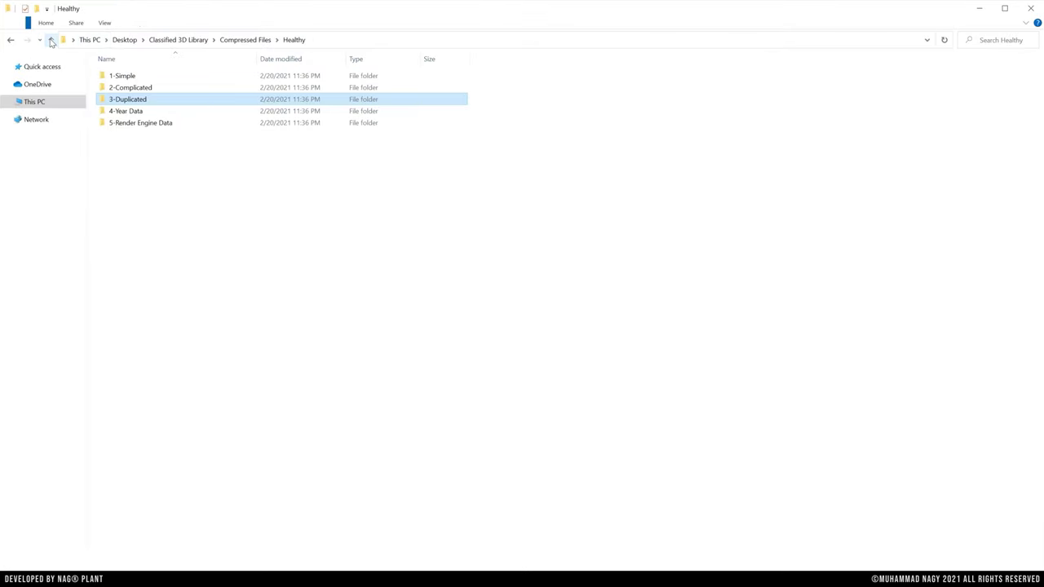
click(118, 111)
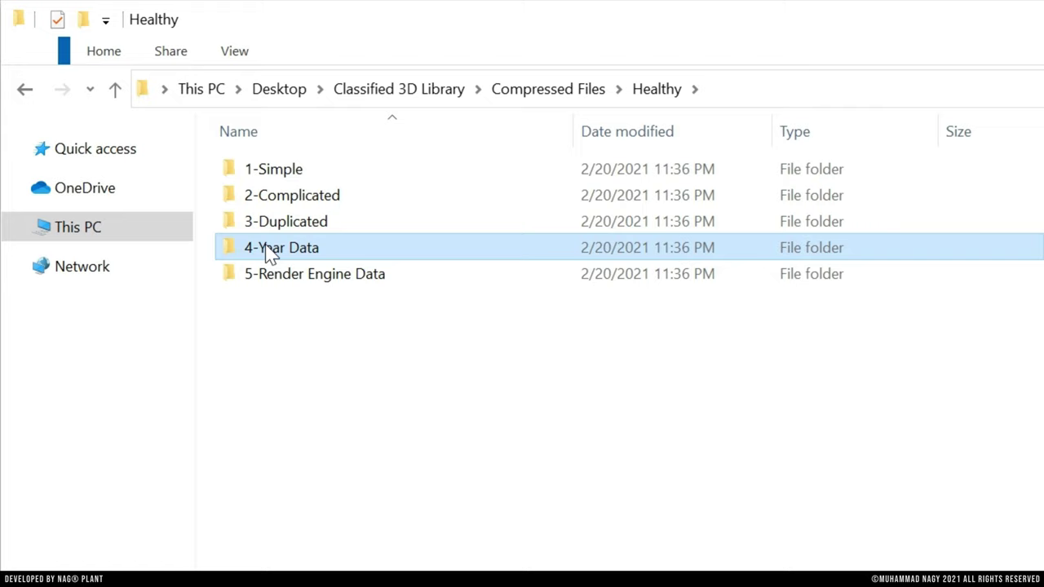
double_click(269, 253)
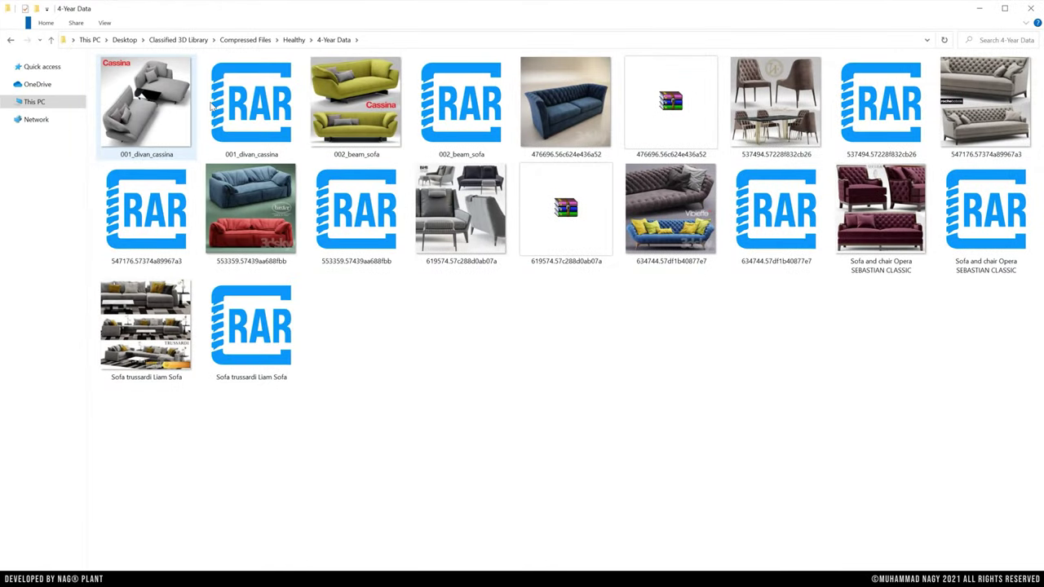
double_click(228, 102)
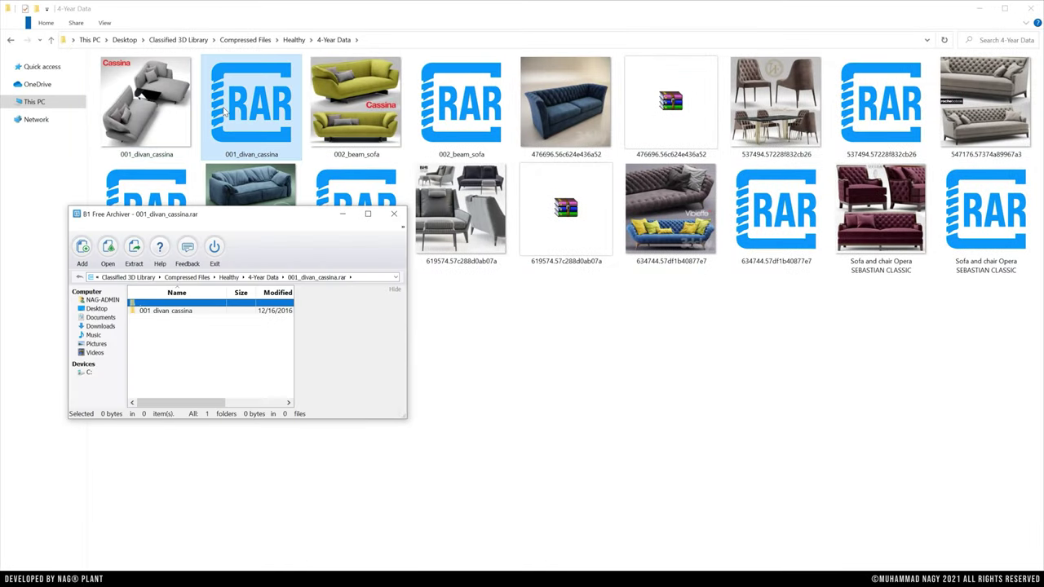
double_click(181, 315)
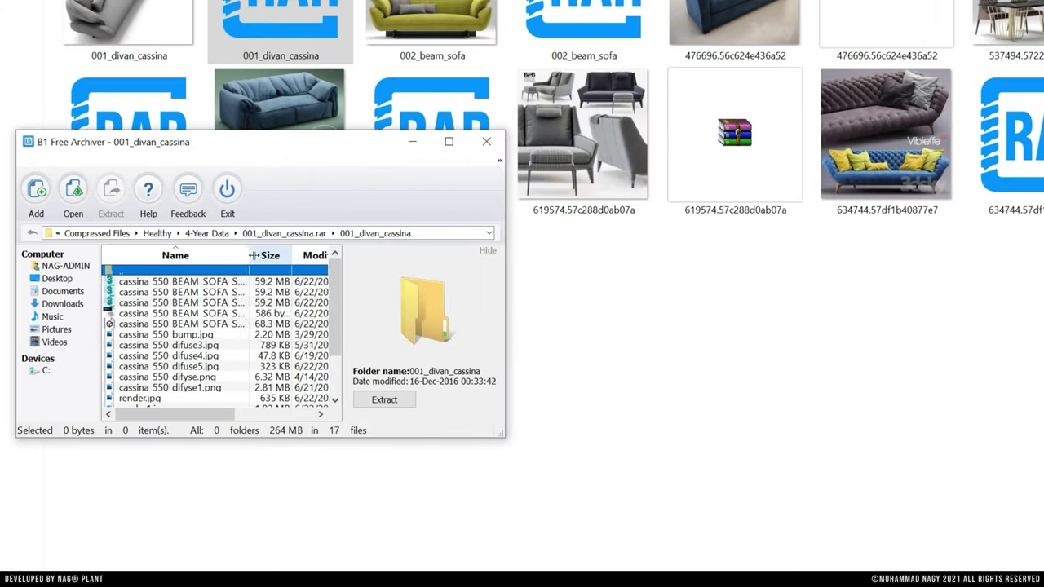
drag(252, 256, 324, 270)
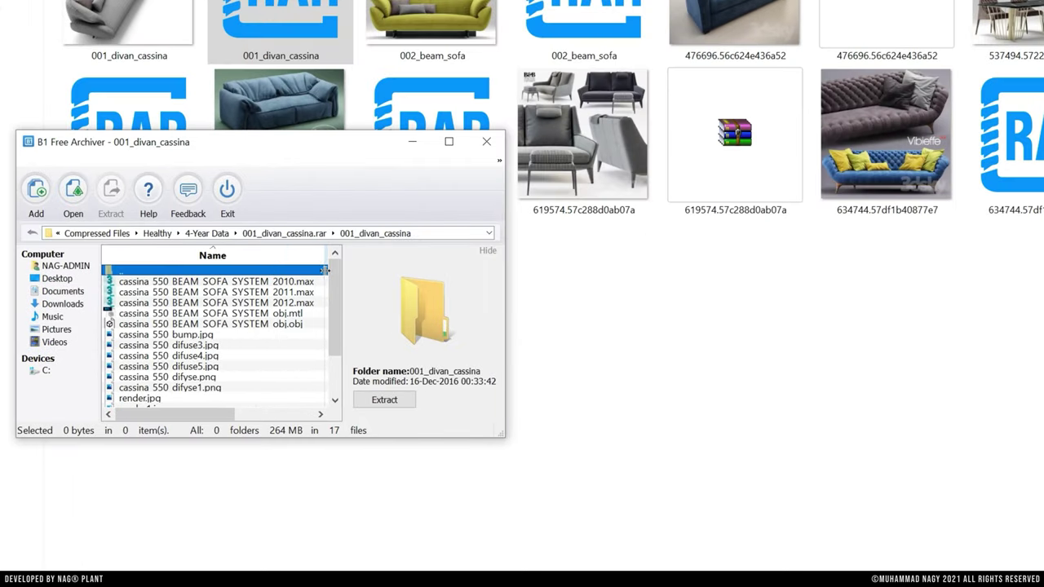
click(486, 142)
click(589, 30)
double_click(589, 30)
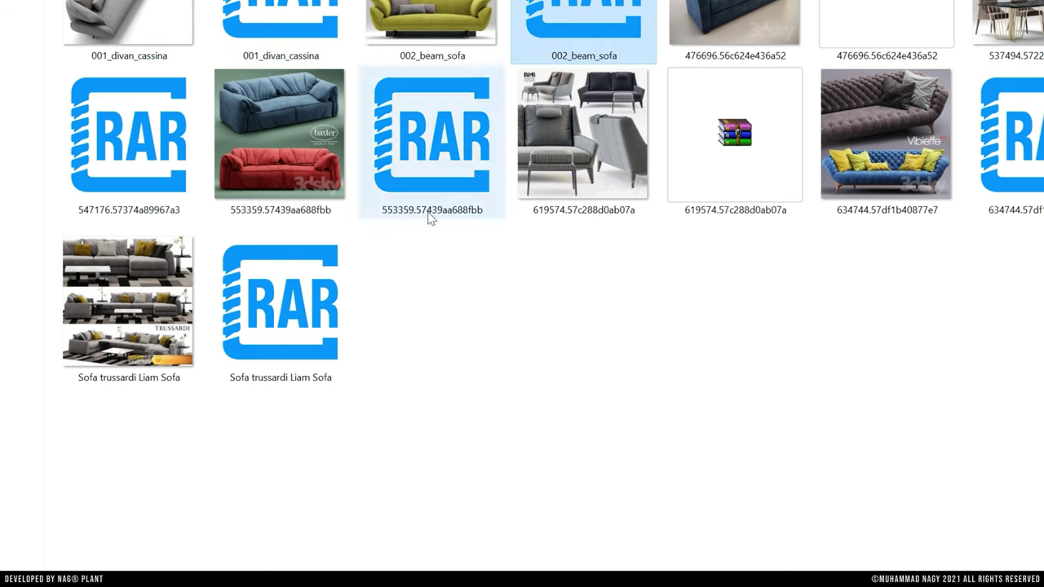
double_click(228, 280)
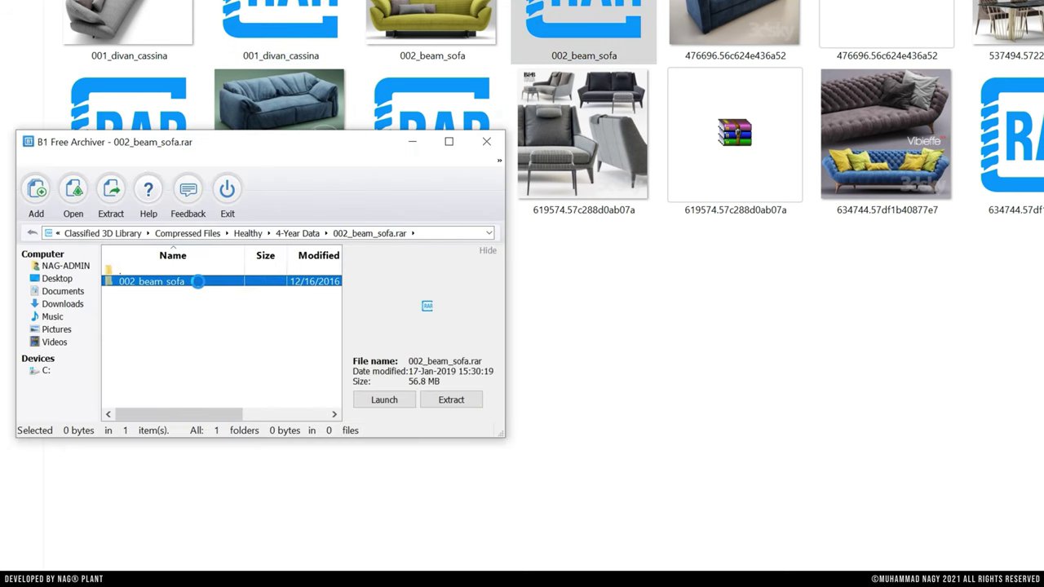
drag(245, 255, 329, 257)
click(486, 142)
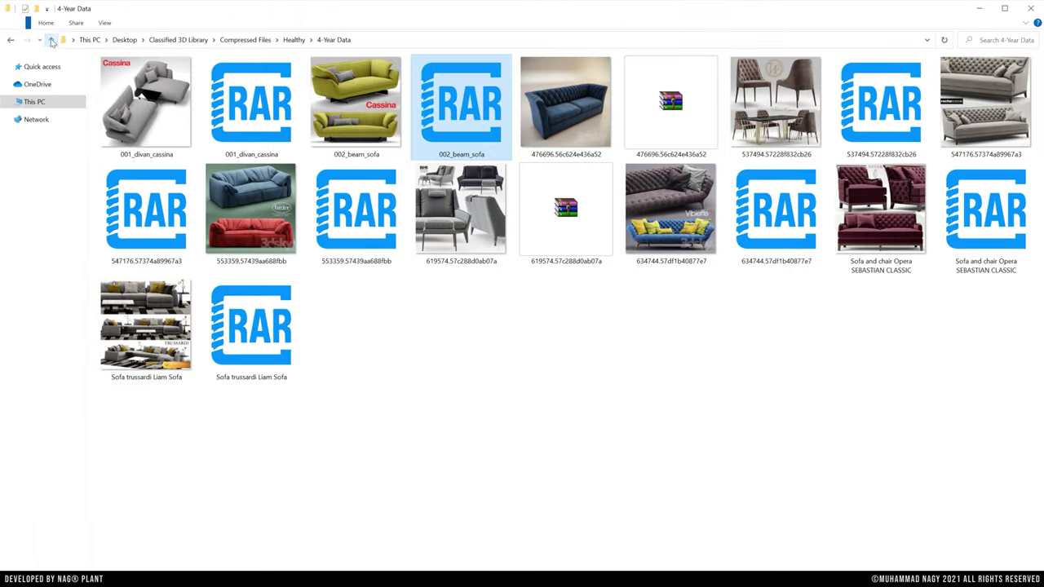
click(51, 40)
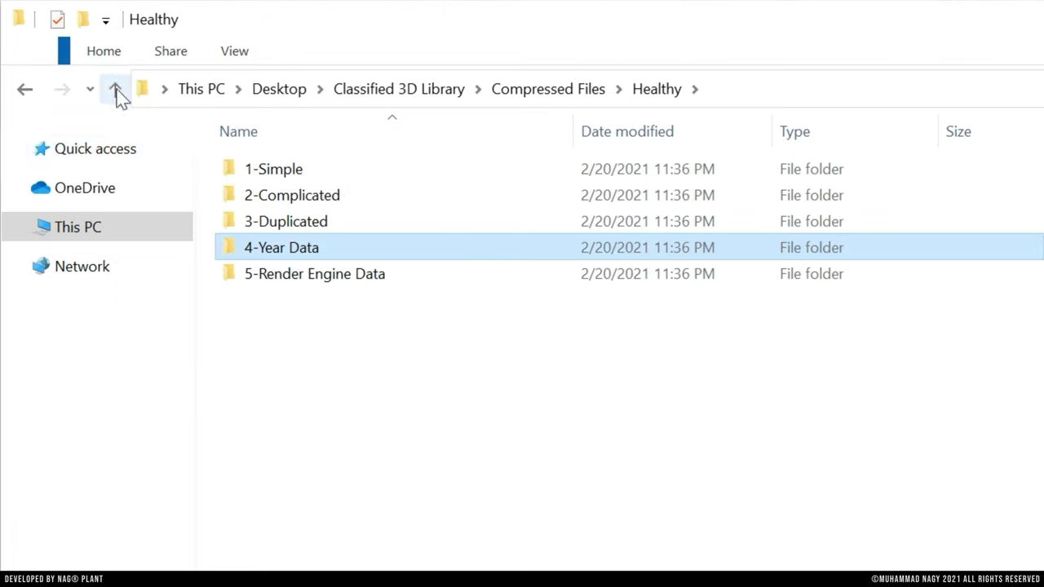
- Open 5-Render Engine Data and inspect the 054_molteni_sofa archive with a wider Name column
double_click(300, 275)
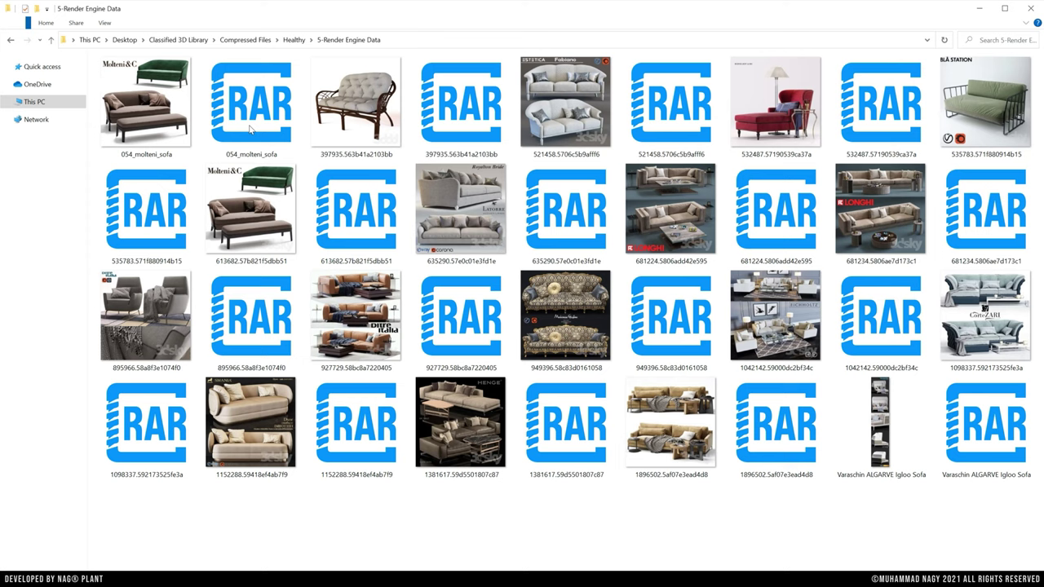
double_click(258, 129)
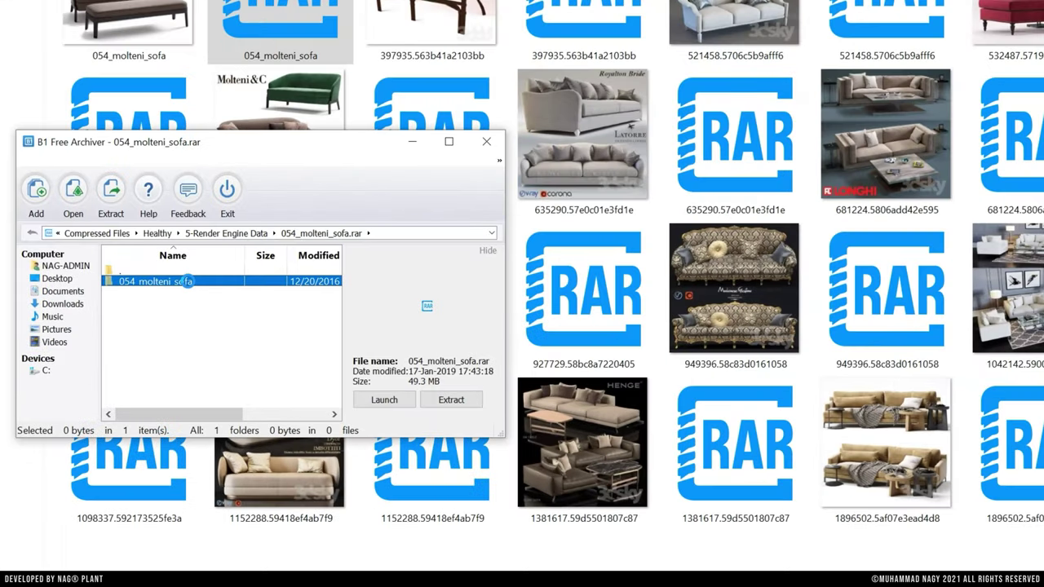
double_click(206, 311)
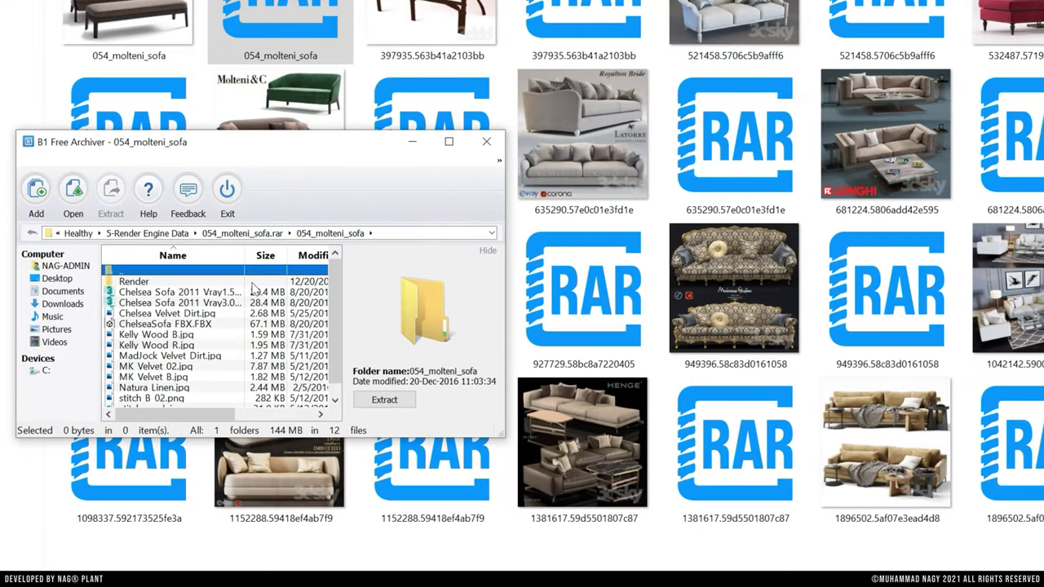
drag(252, 255, 298, 255)
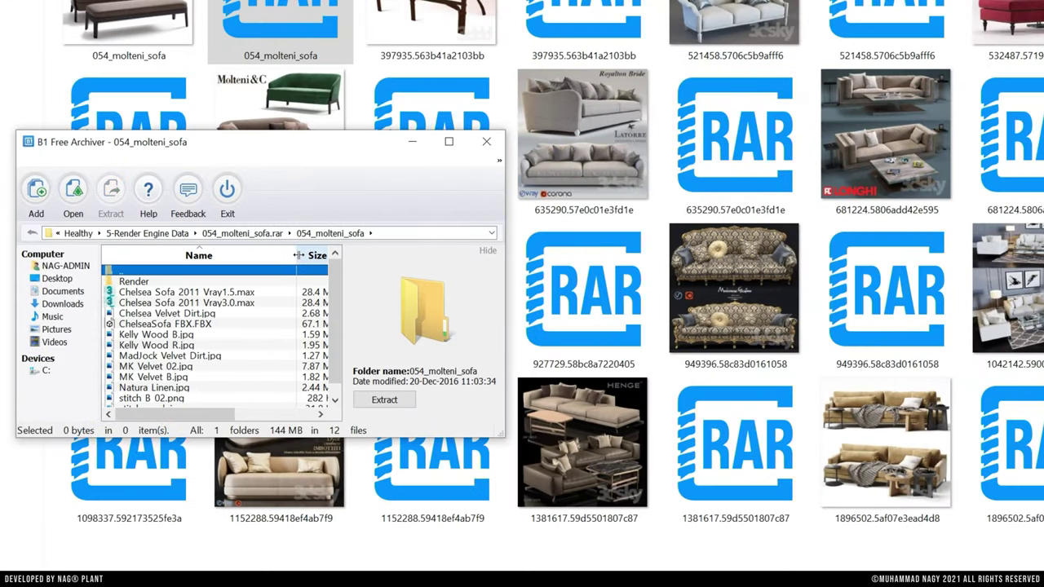
click(487, 143)
- Review the 397935.563b41a2103bb and 521458.5706c5b9afff6 archives, including the Divan Fabiano folder
double_click(594, 36)
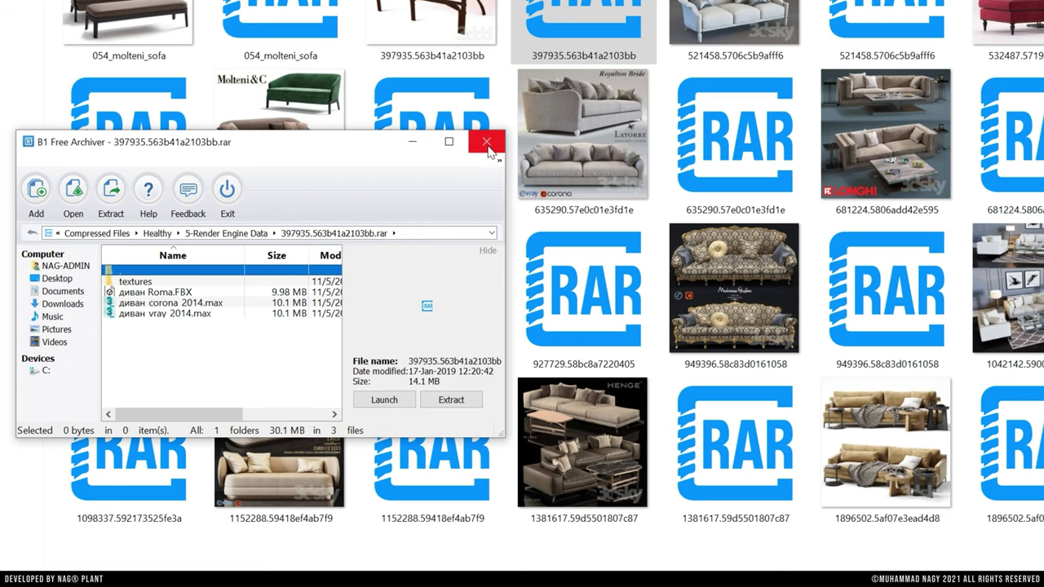
click(489, 143)
double_click(865, 33)
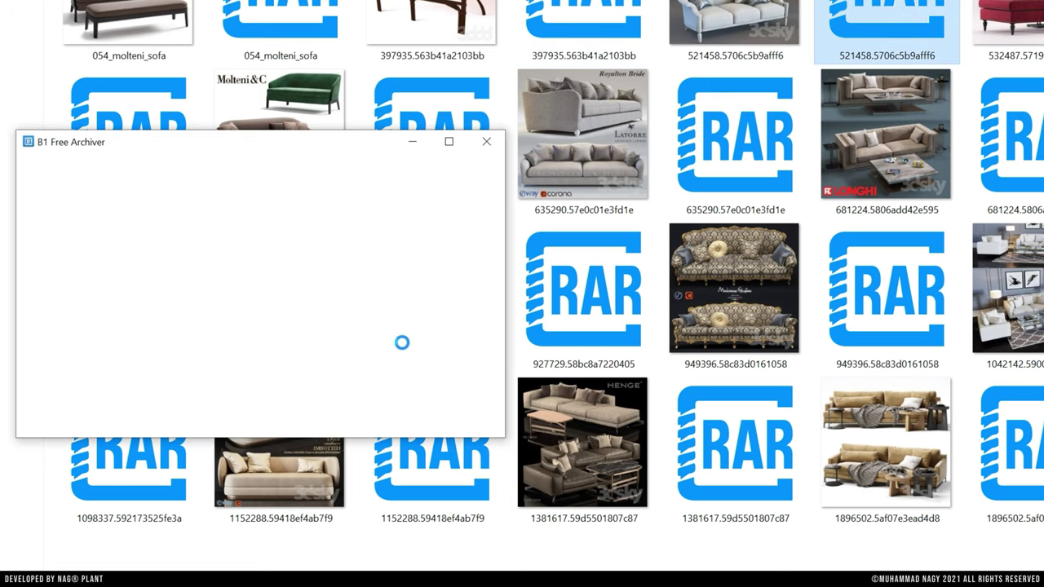
double_click(229, 282)
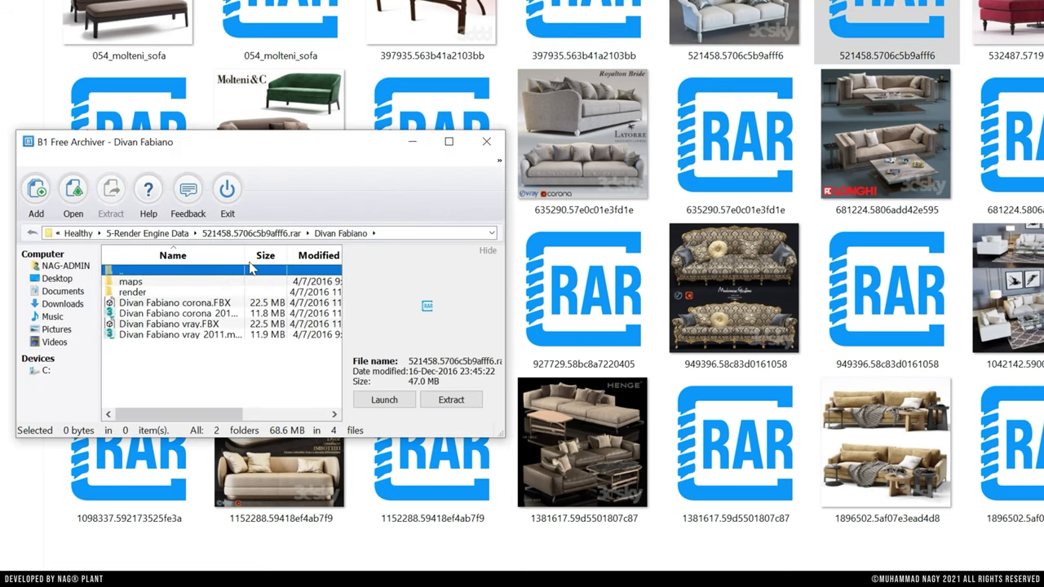
drag(247, 255, 280, 256)
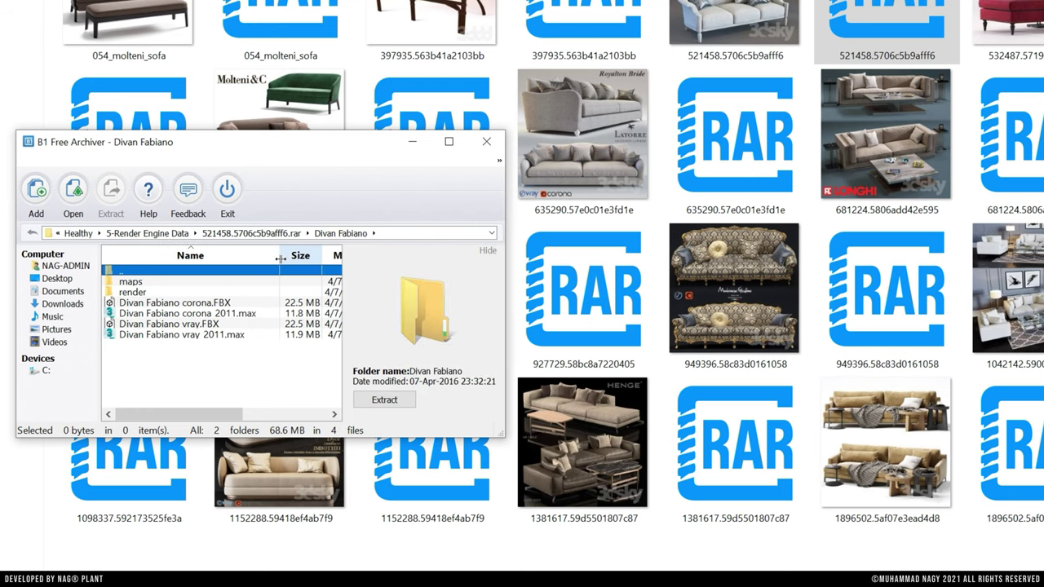
click(489, 142)
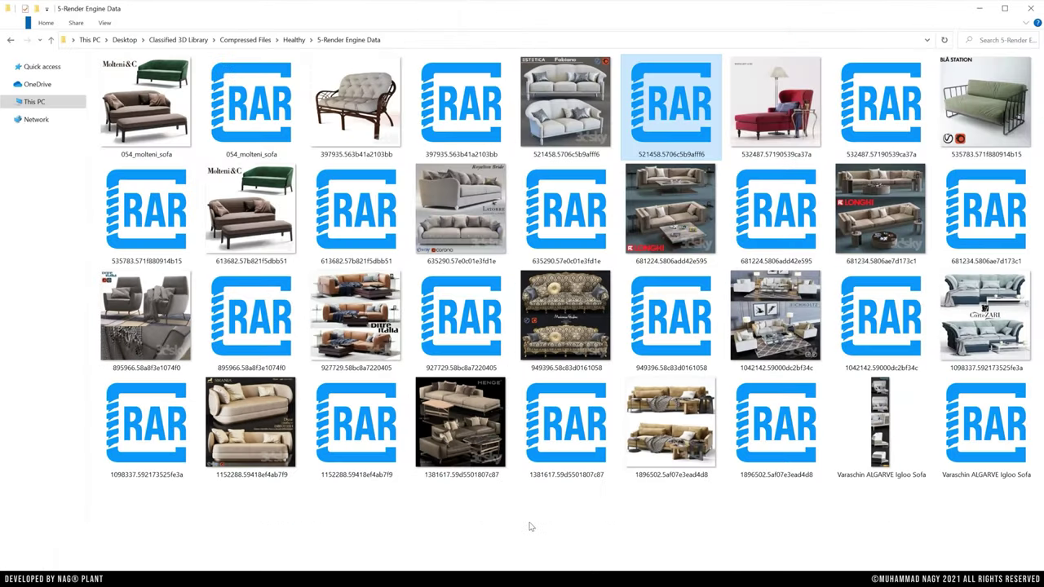
- Clear the selection and go up three levels to the Classified 3D Library folder
click(530, 527)
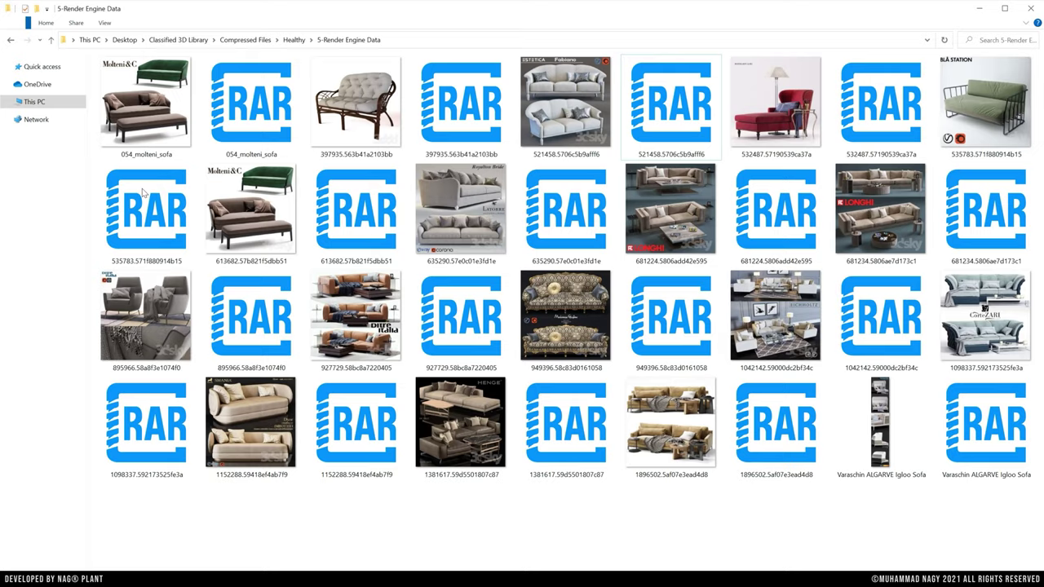
click(51, 40)
click(52, 41)
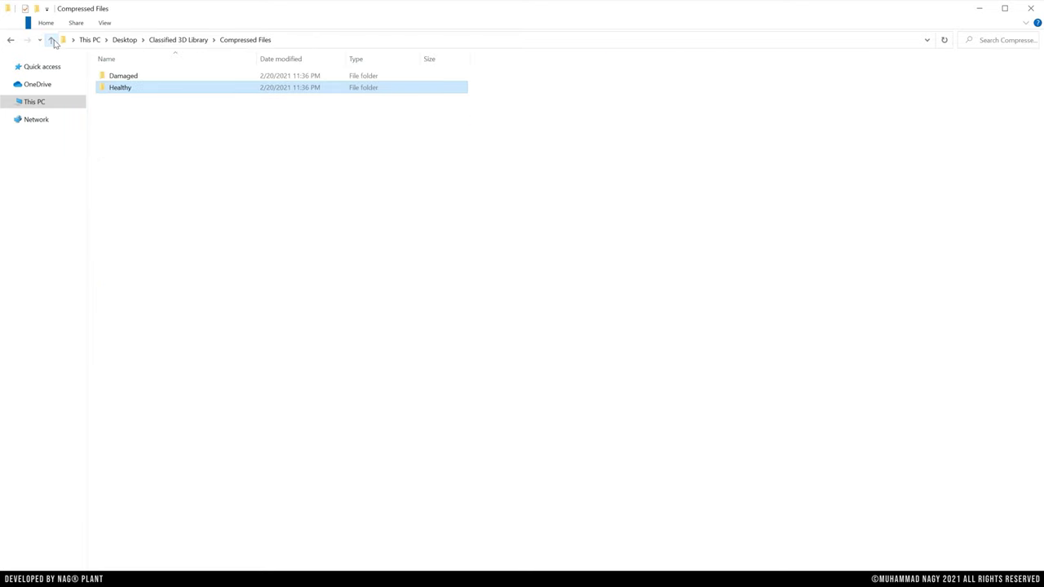
click(52, 40)
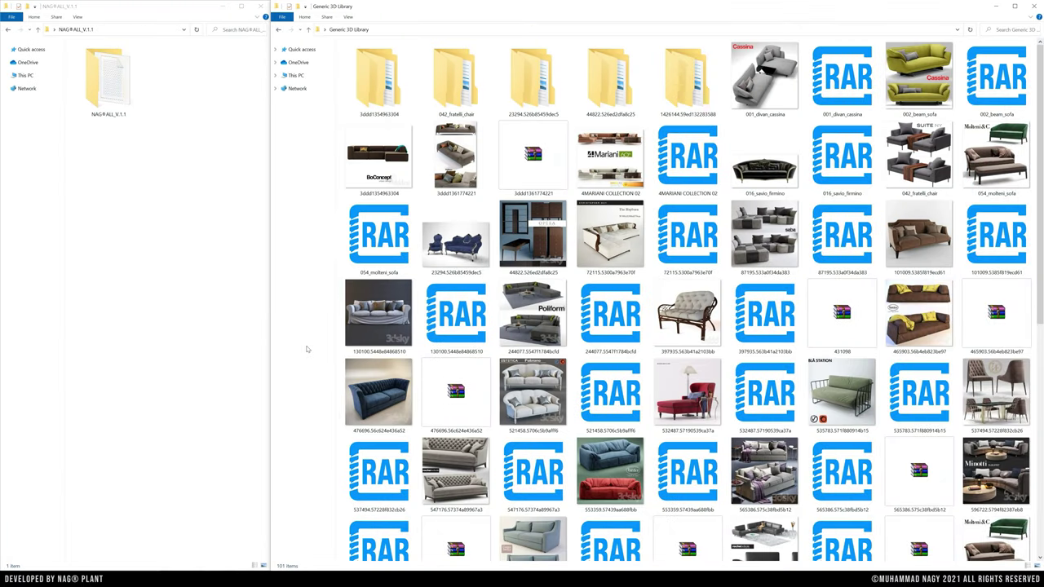
- Create a shortcut to the command file in NAG®ALL_V.1.1\Data and rename it Start
double_click(109, 114)
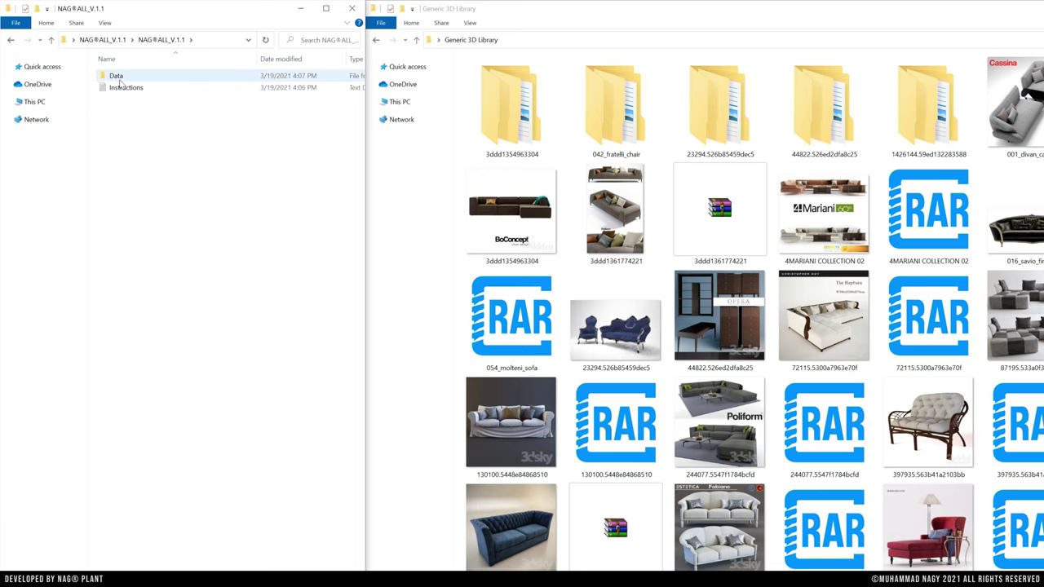
double_click(119, 79)
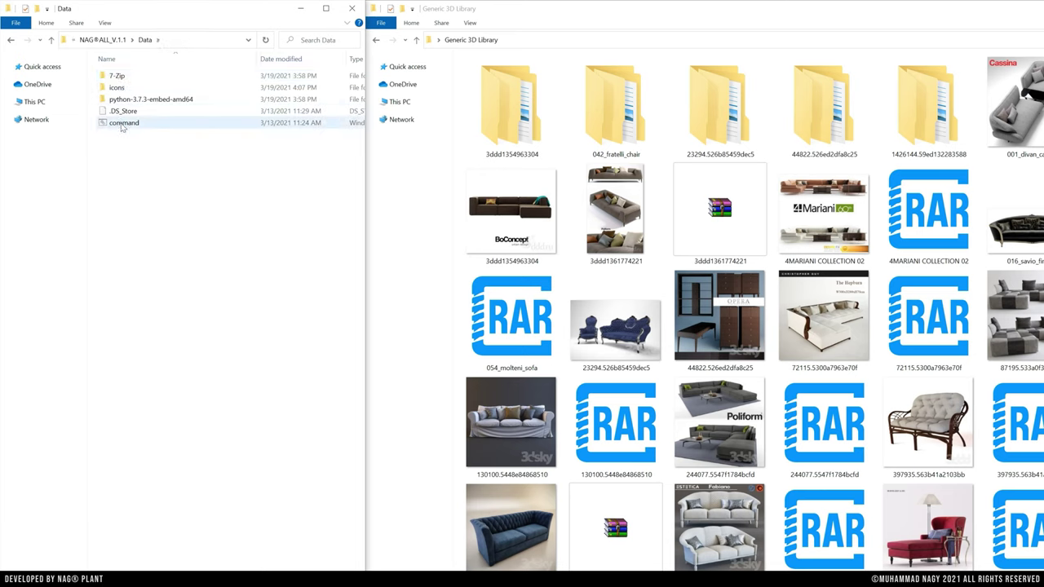
click(122, 128)
right_click(127, 130)
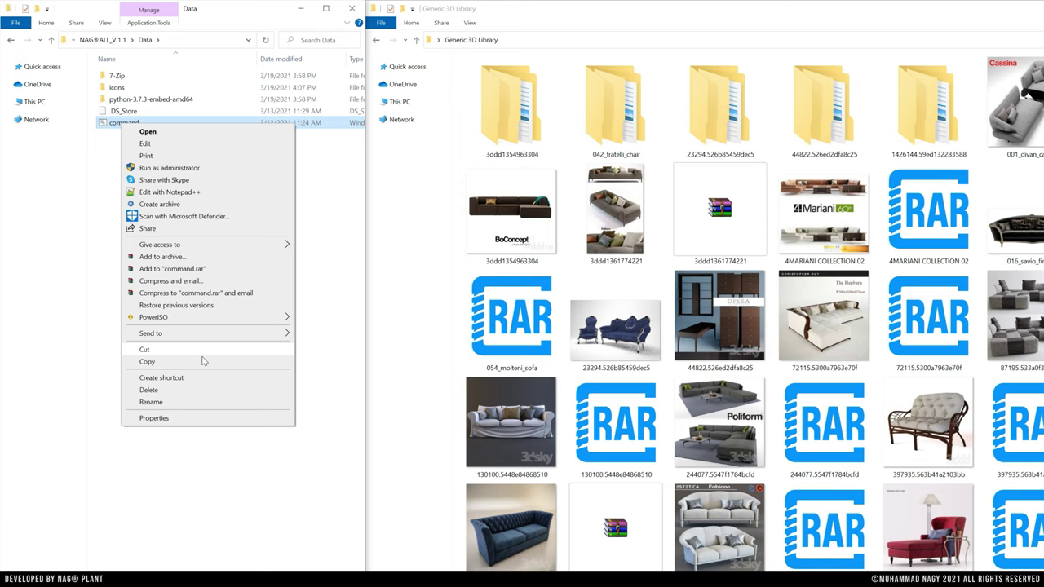
click(199, 379)
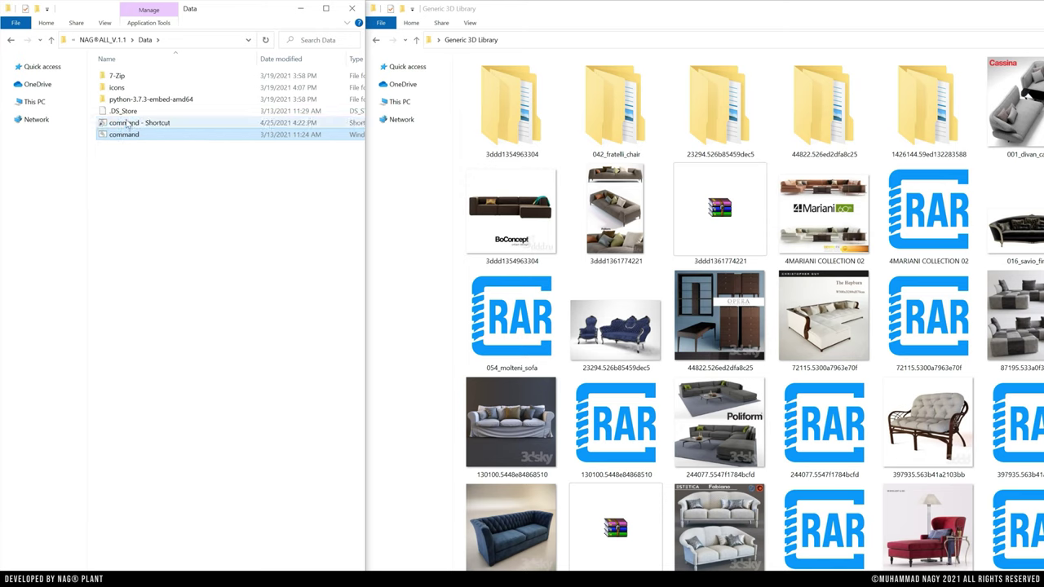
click(136, 124)
click(136, 124)
text(S)
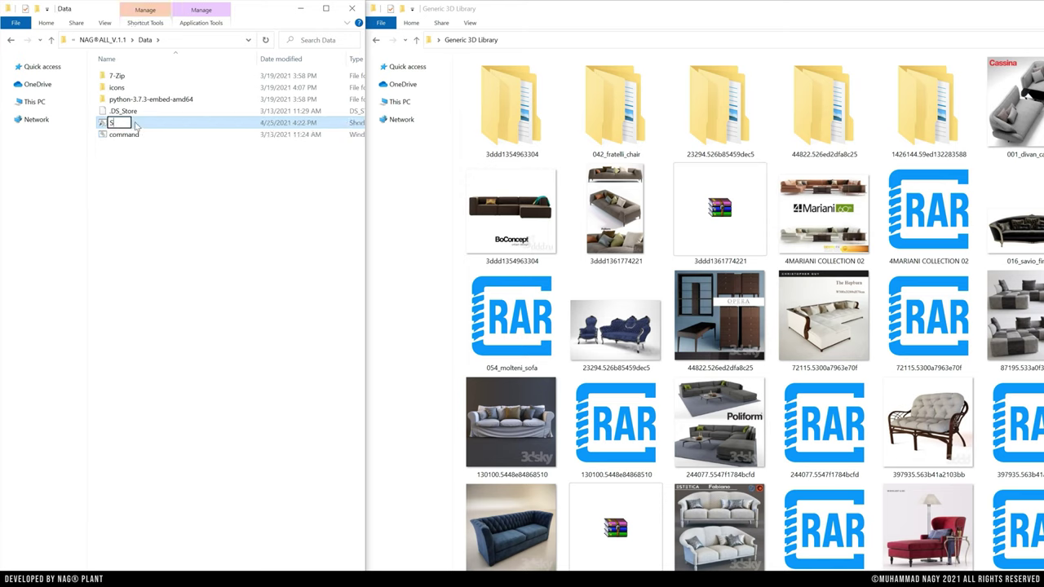
text(tart)
key(Return)
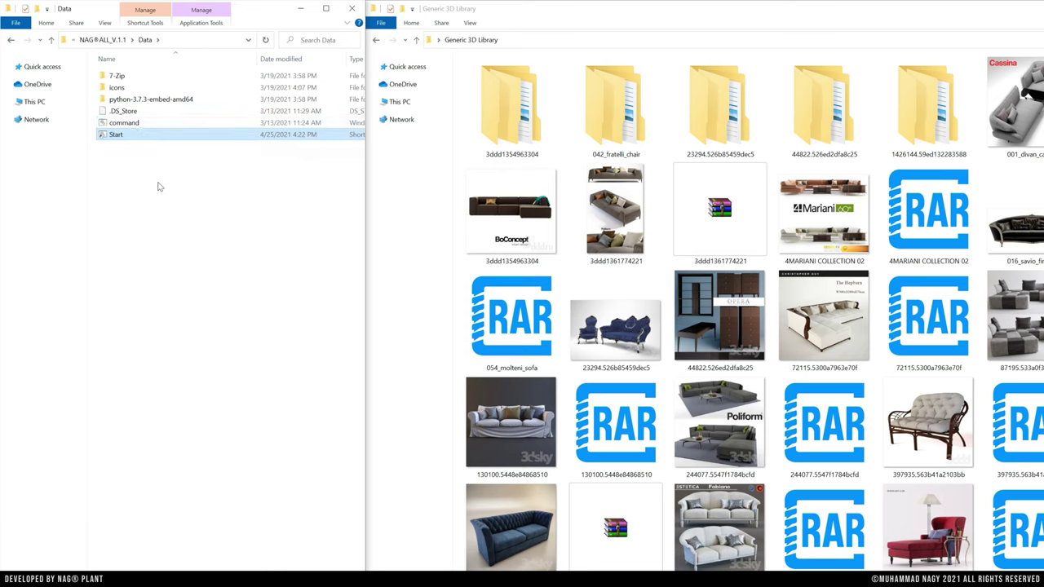
- Move the Start shortcut up into the top-level NAG®ALL_V.1.1 folder
right_click(117, 132)
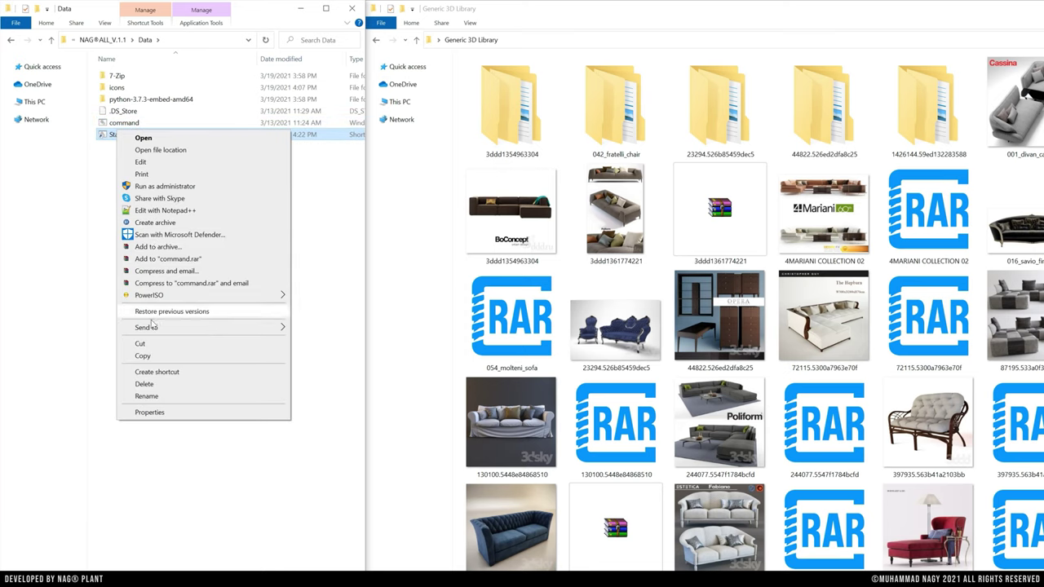
key(Escape)
click(51, 43)
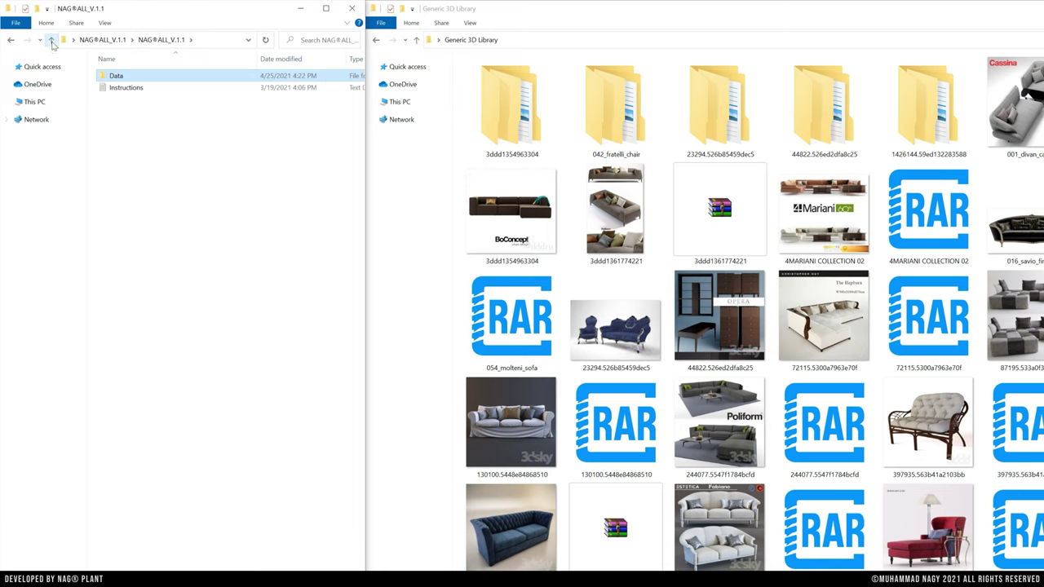
click(51, 42)
right_click(175, 204)
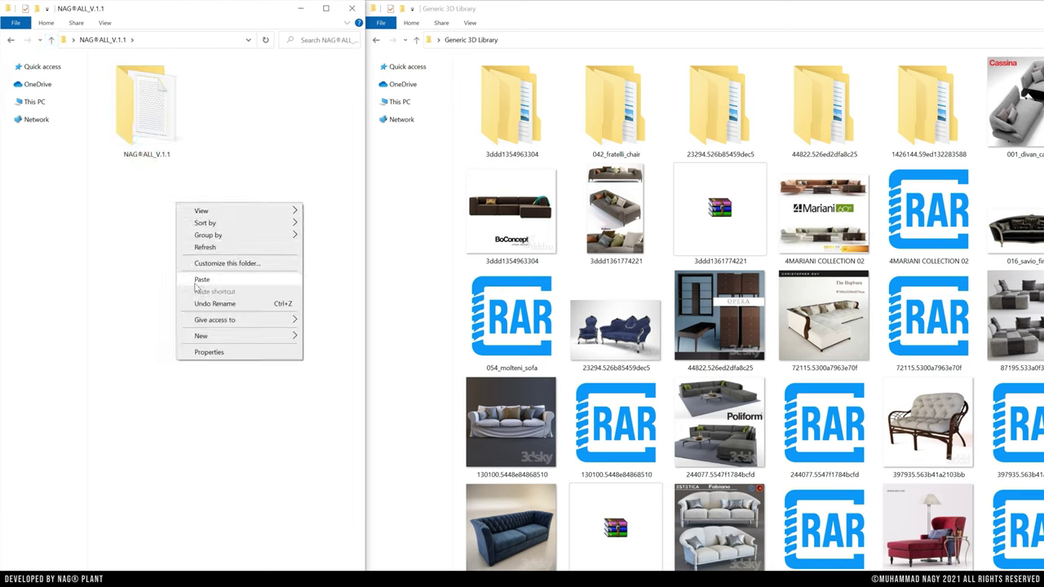
click(195, 288)
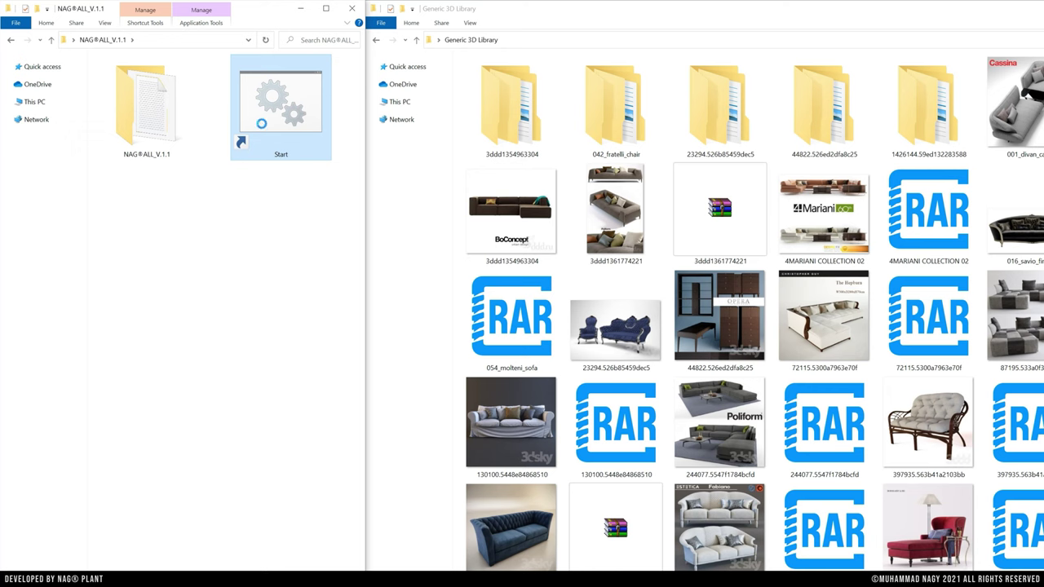
- Set the Start shortcut's icon to the NAG ALL Icon file through its Properties
right_click(261, 123)
click(299, 406)
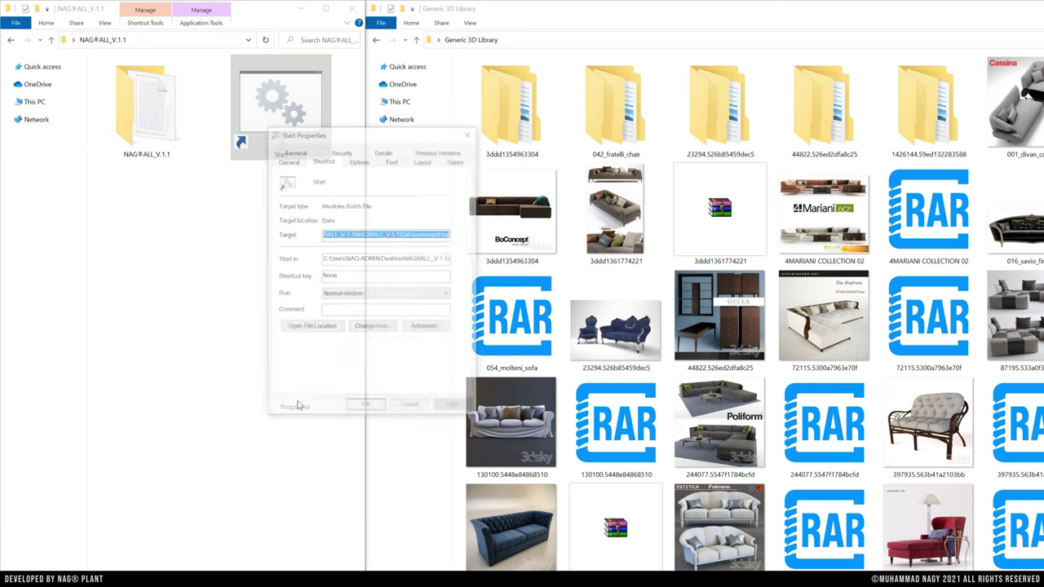
click(371, 327)
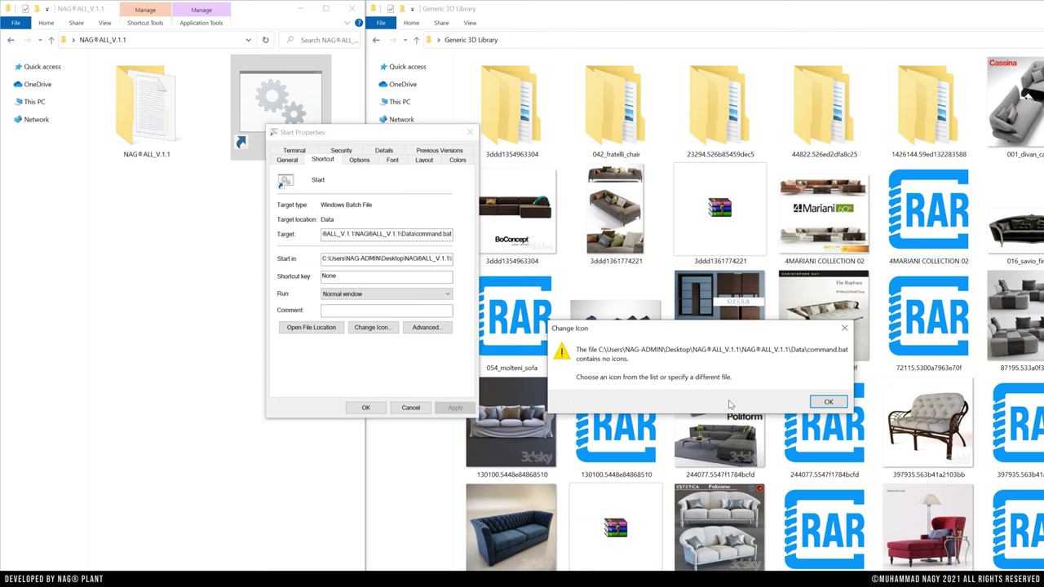
click(826, 402)
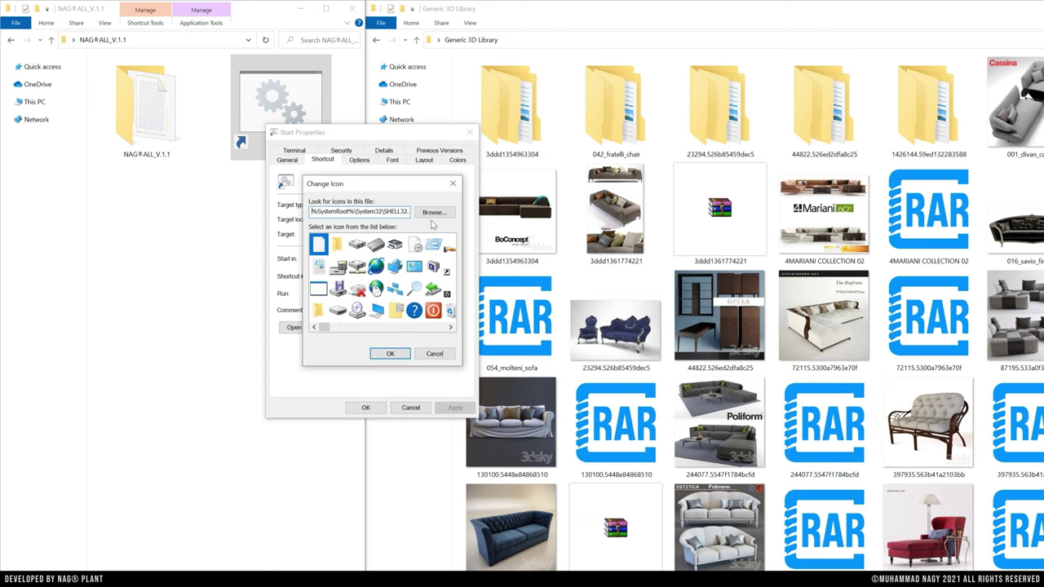
click(434, 213)
click(439, 281)
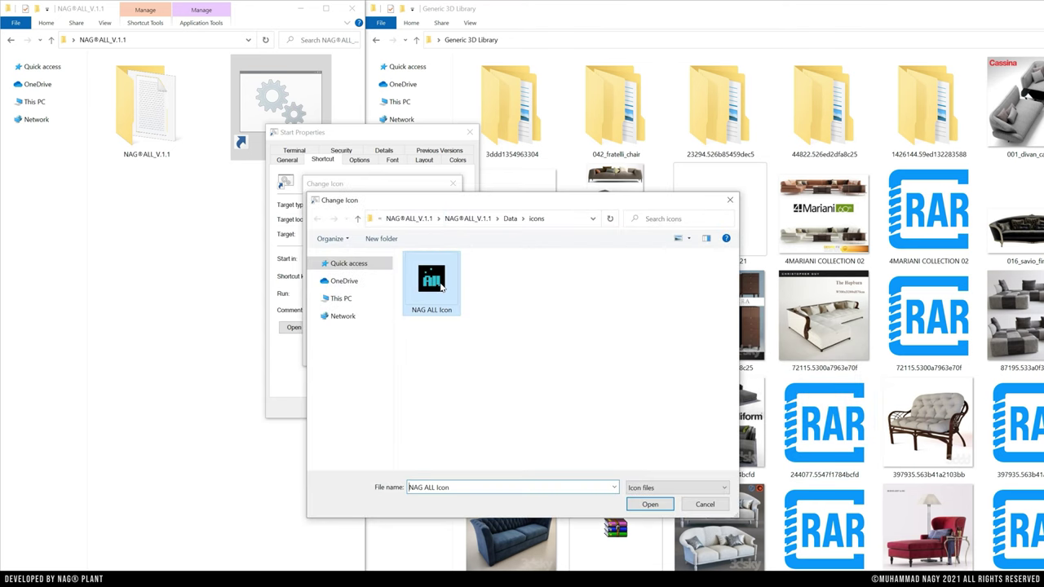
click(644, 504)
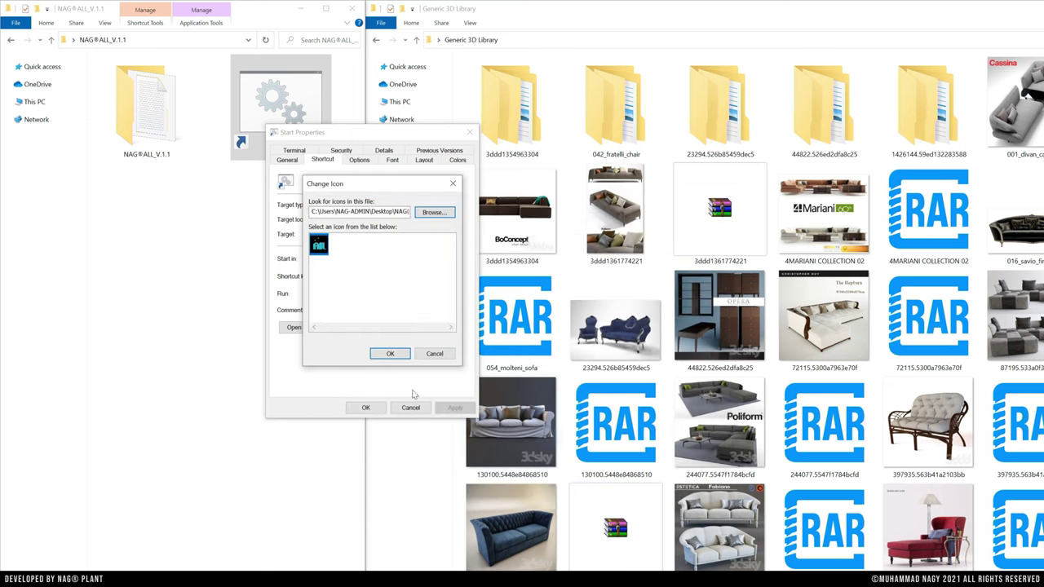
click(390, 353)
click(366, 407)
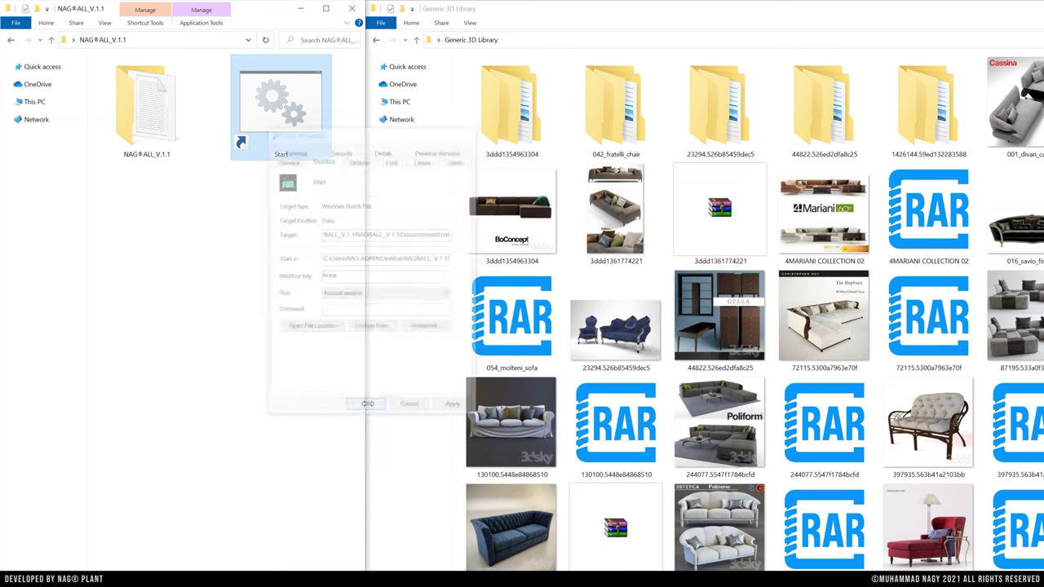
click(241, 260)
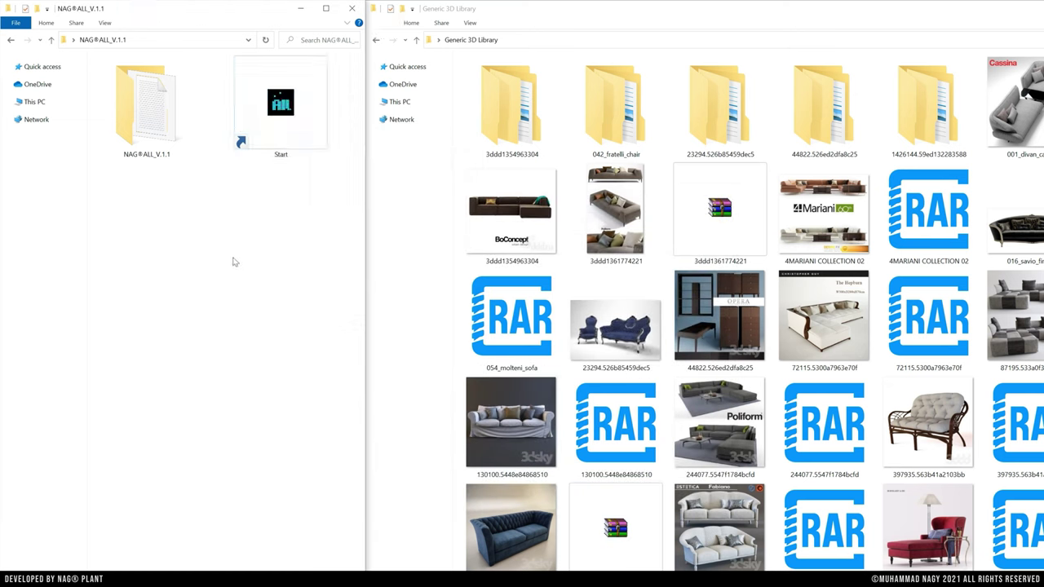
- Launch Start, snap the console left, and enter the licence serial number
double_click(280, 120)
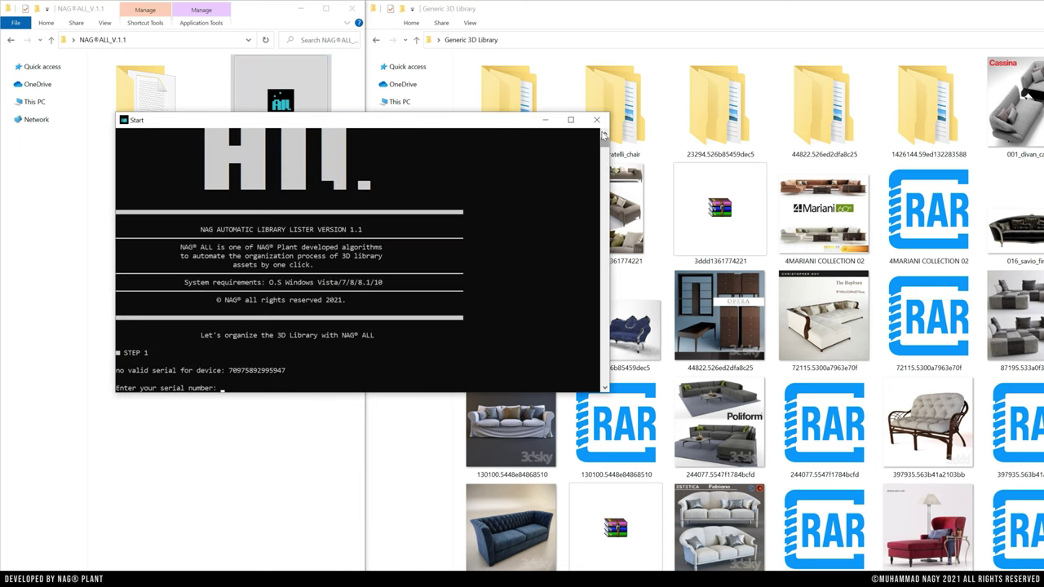
drag(487, 122, 1, 142)
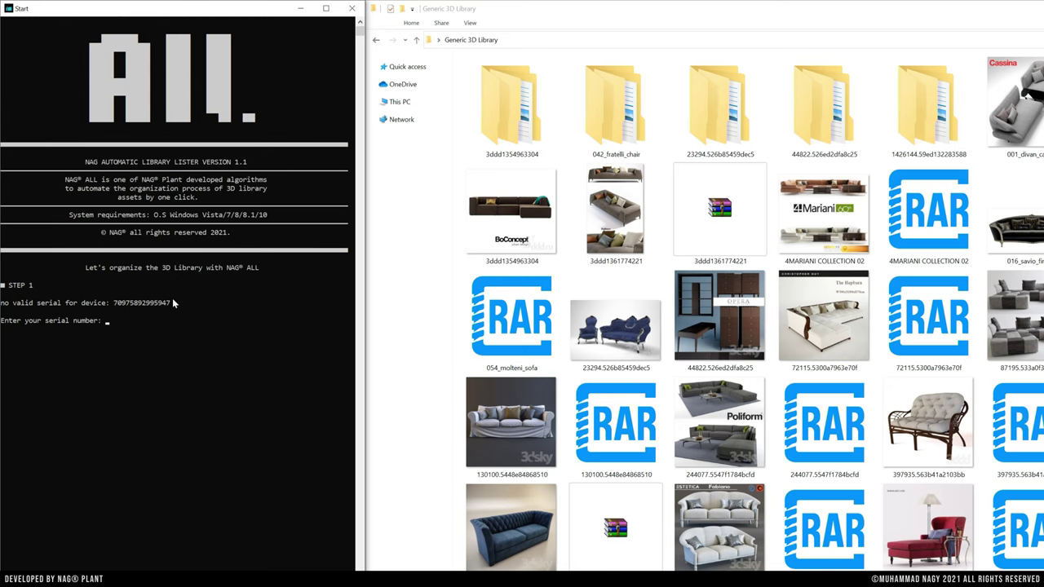
drag(169, 306, 119, 306)
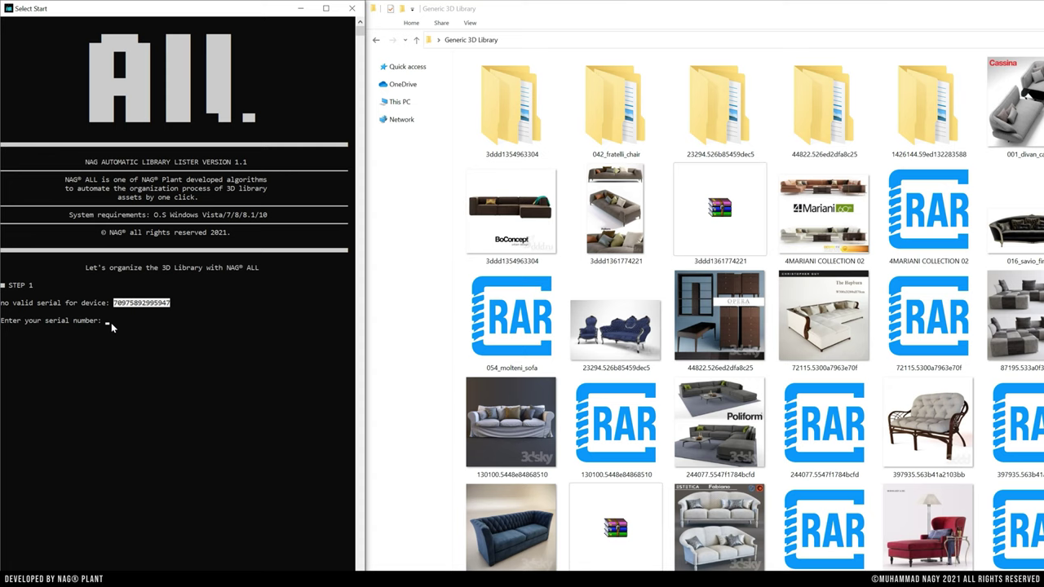
key(ctrl+c)
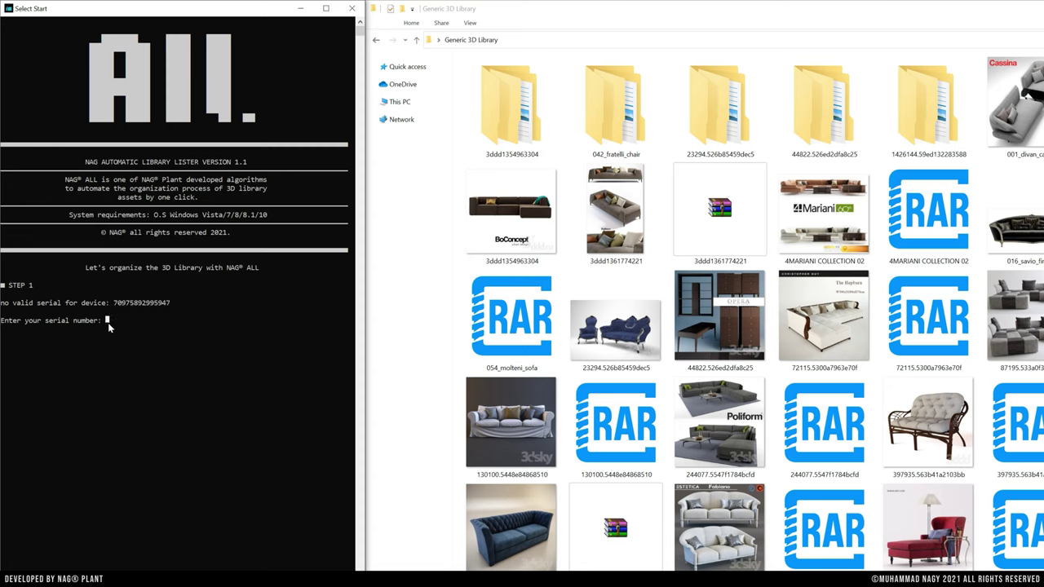
key(ctrl+v)
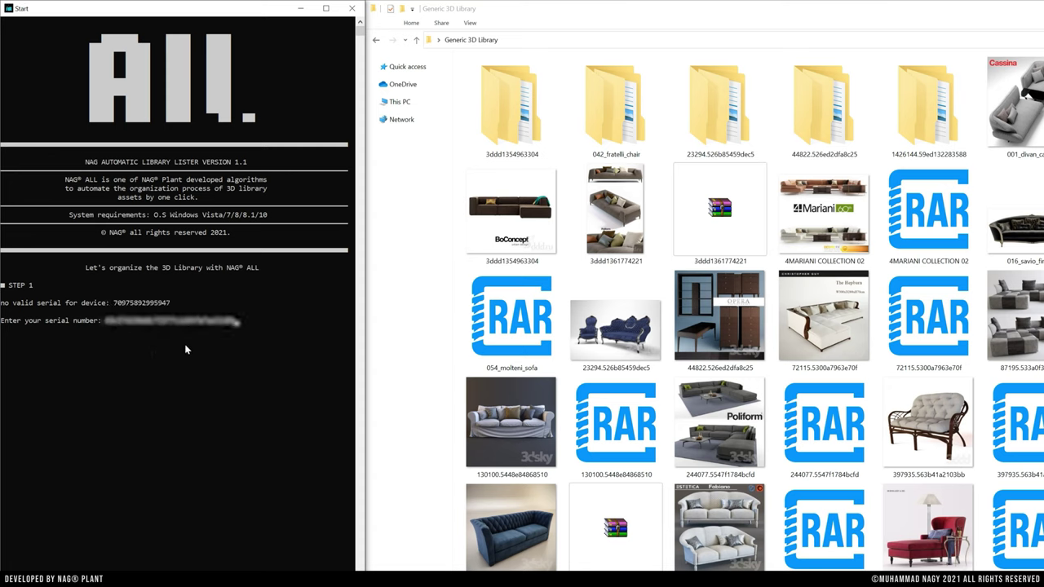
key(Return)
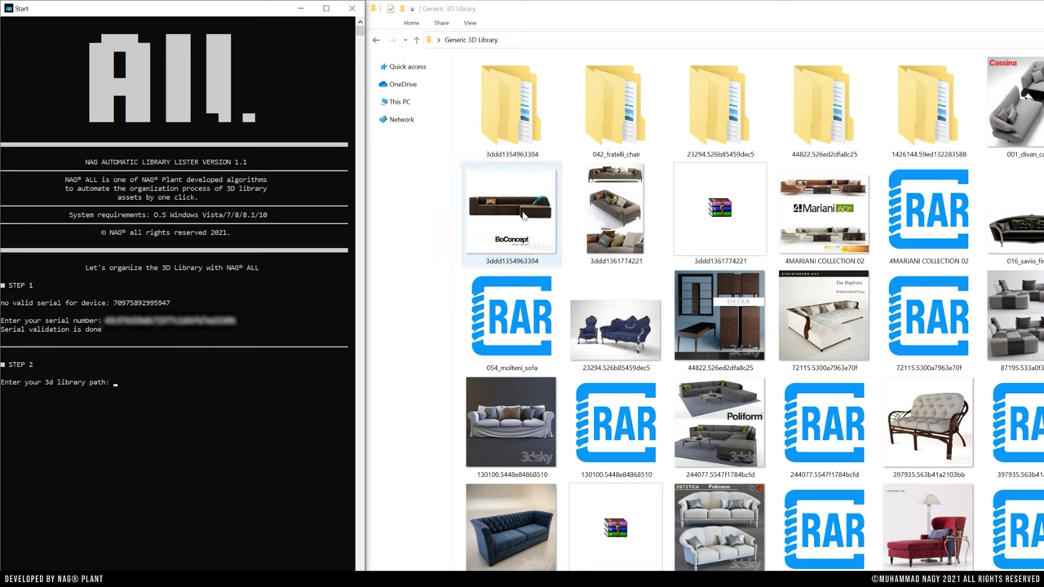
- Give NAG ALL the Generic 3D Library folder path and start the organization
click(571, 39)
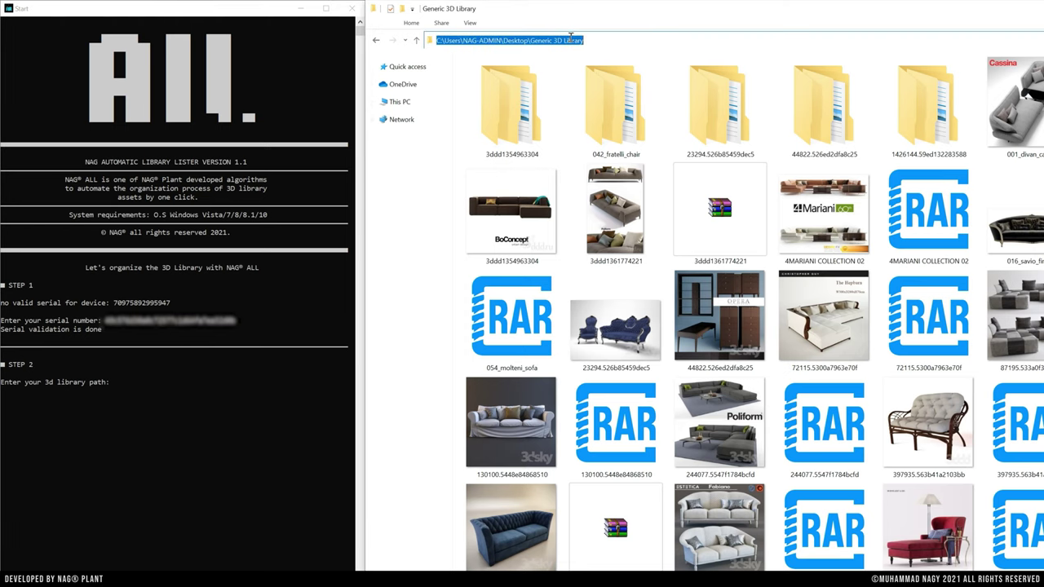
click(116, 390)
key(ctrl+v)
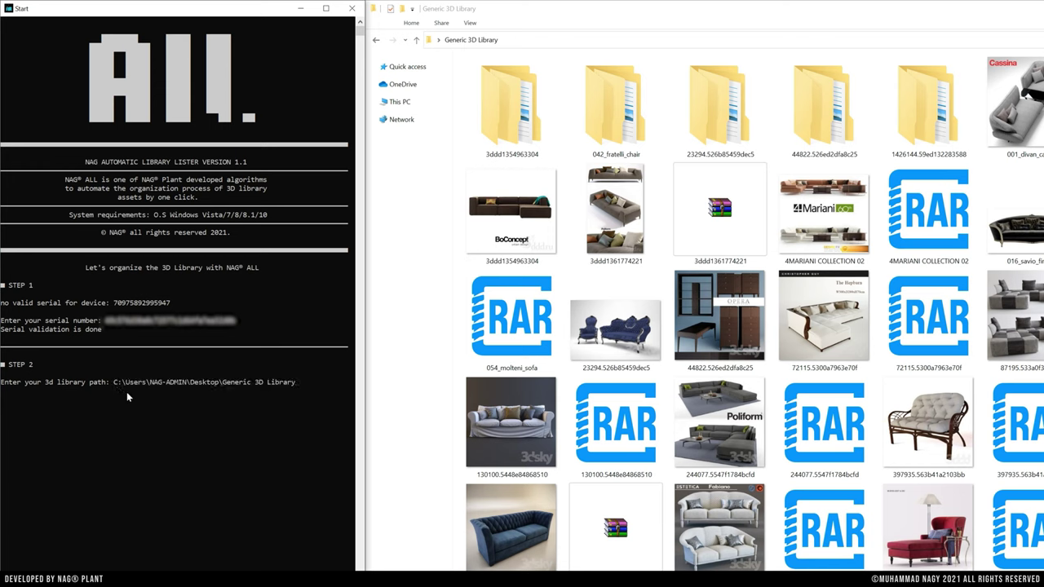
key(Return)
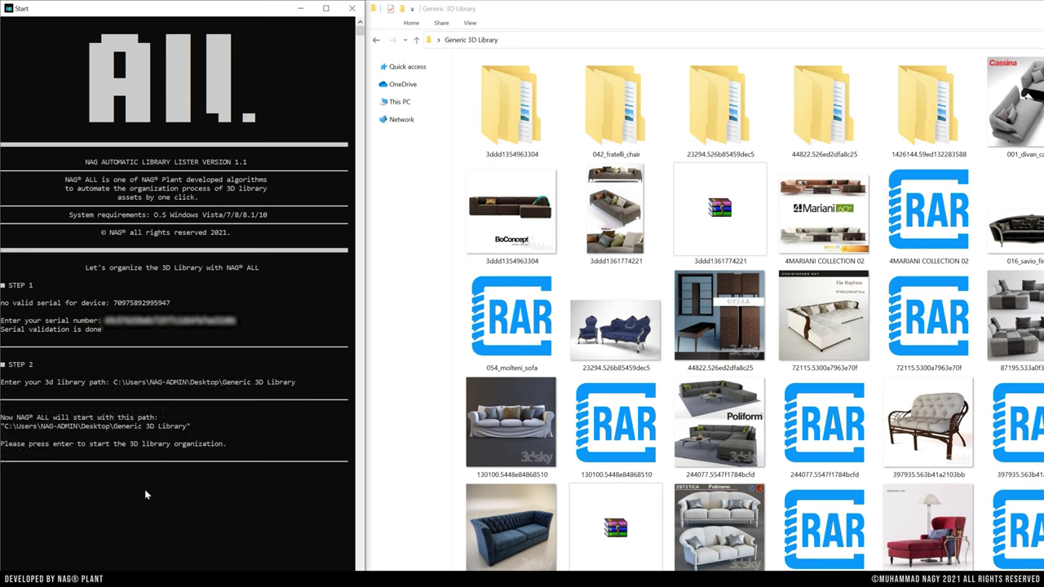
key(Return)
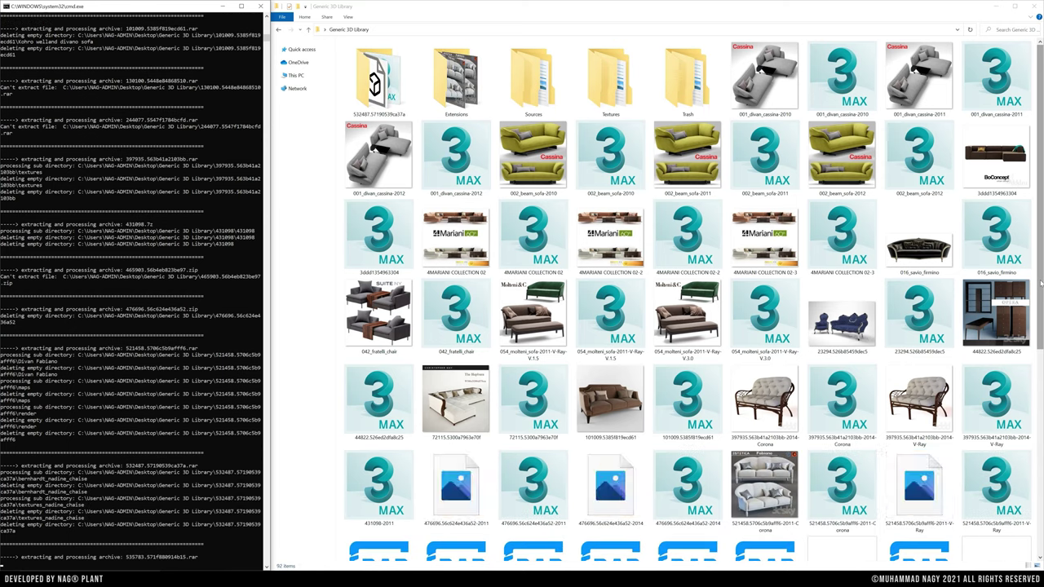
- Follow the NAG ALL console output until it reports 'Automatic library organization was successfully done'
scroll(1040, 283, down, 2)
scroll(998, 438, down, 5)
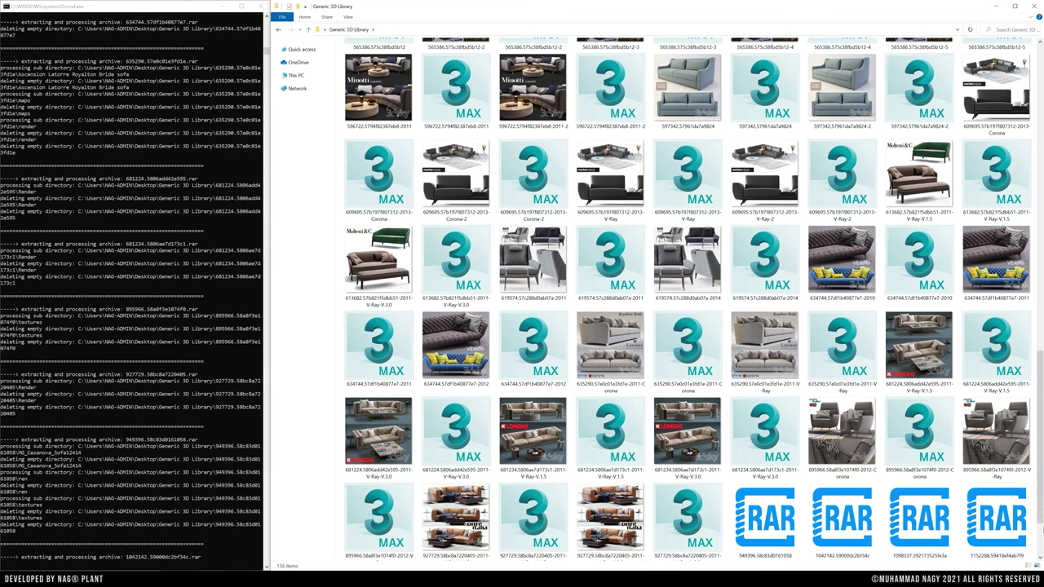
scroll(1039, 482, down, 2)
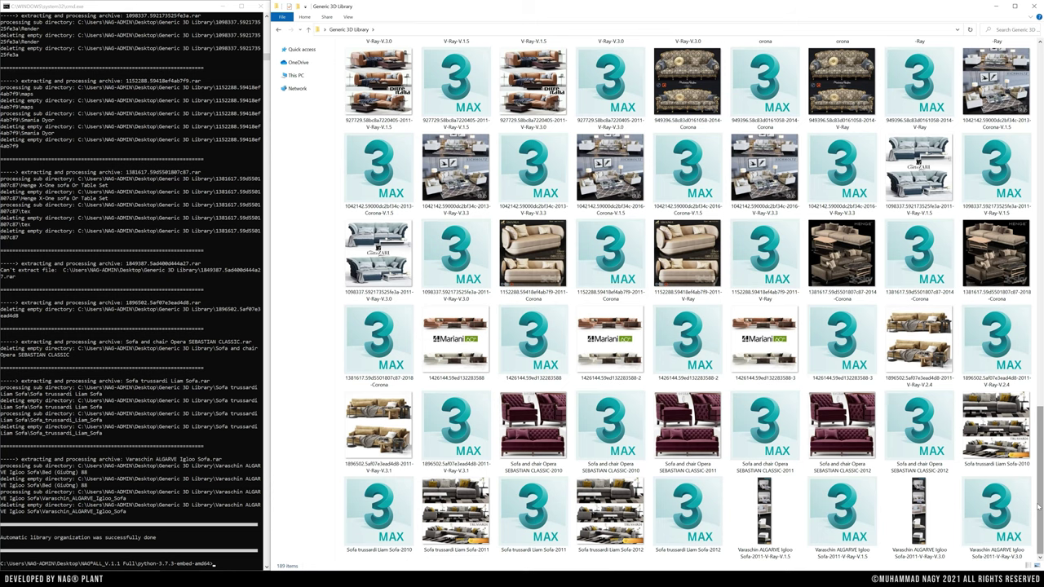
drag(1040, 507, 1036, 130)
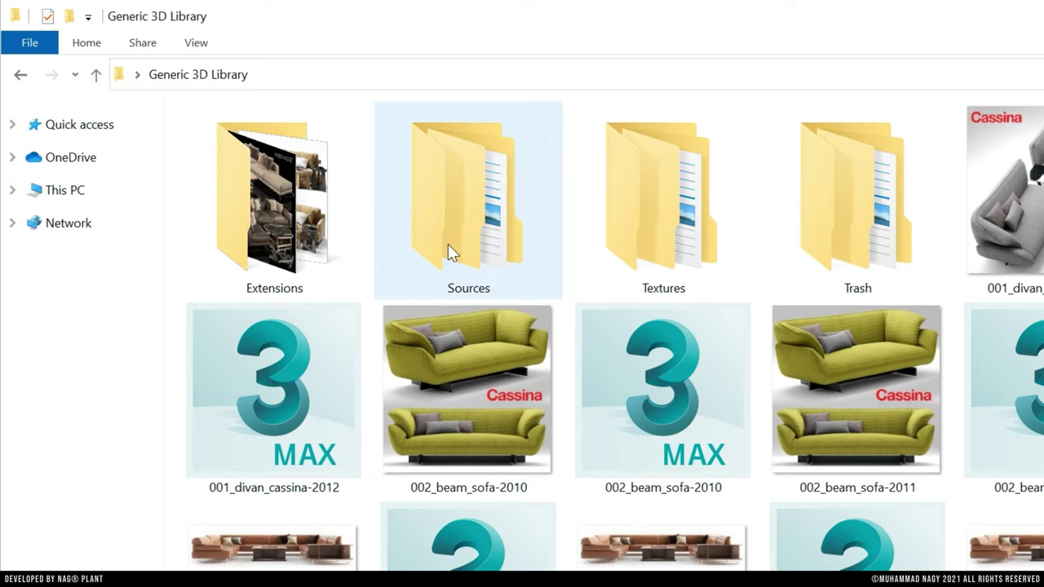
- Open the Sources folder and look over its Damaged, Healthy and Previews subfolders
double_click(448, 244)
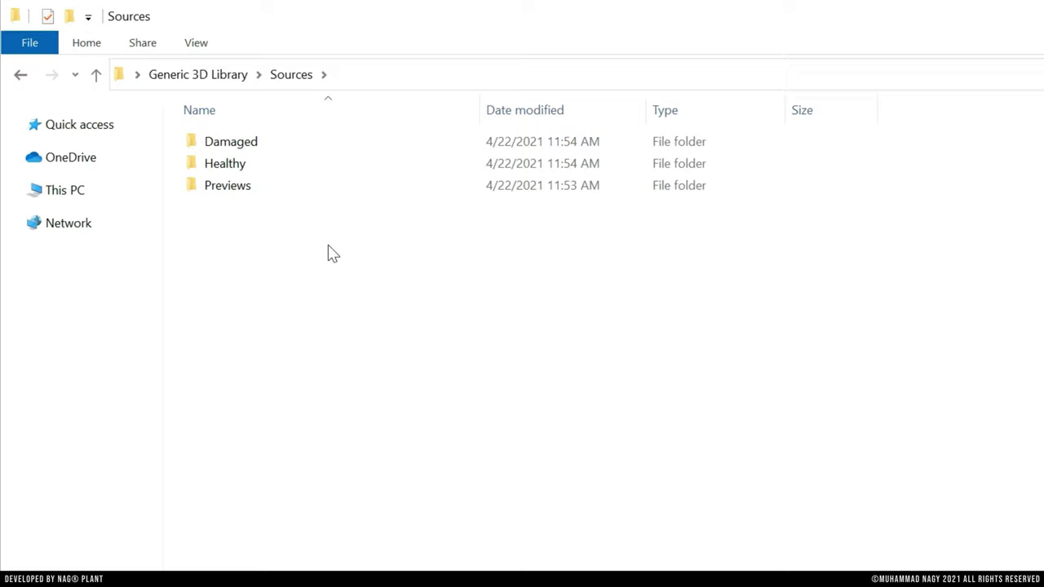
click(230, 147)
click(233, 165)
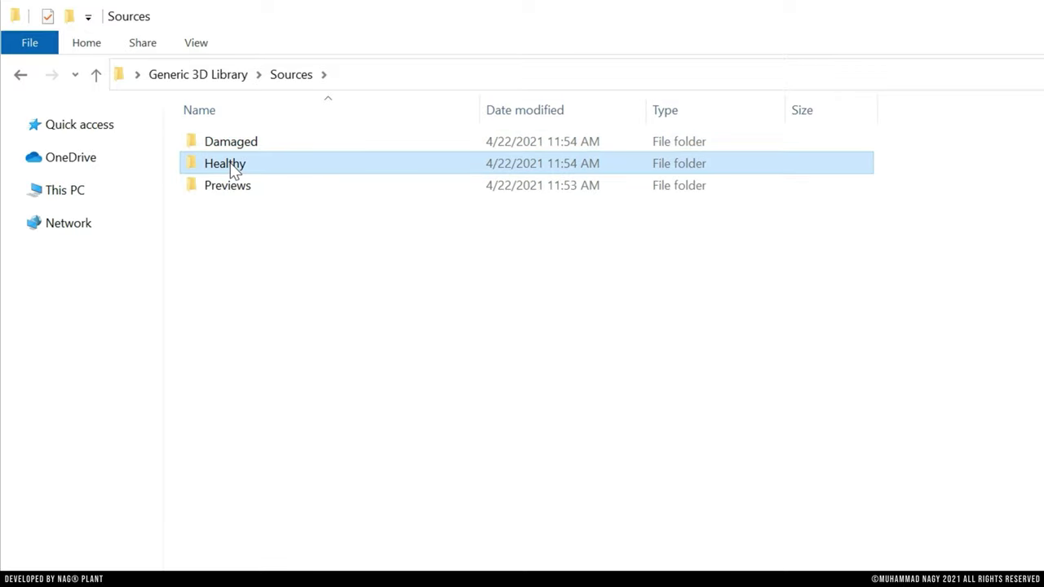
click(234, 189)
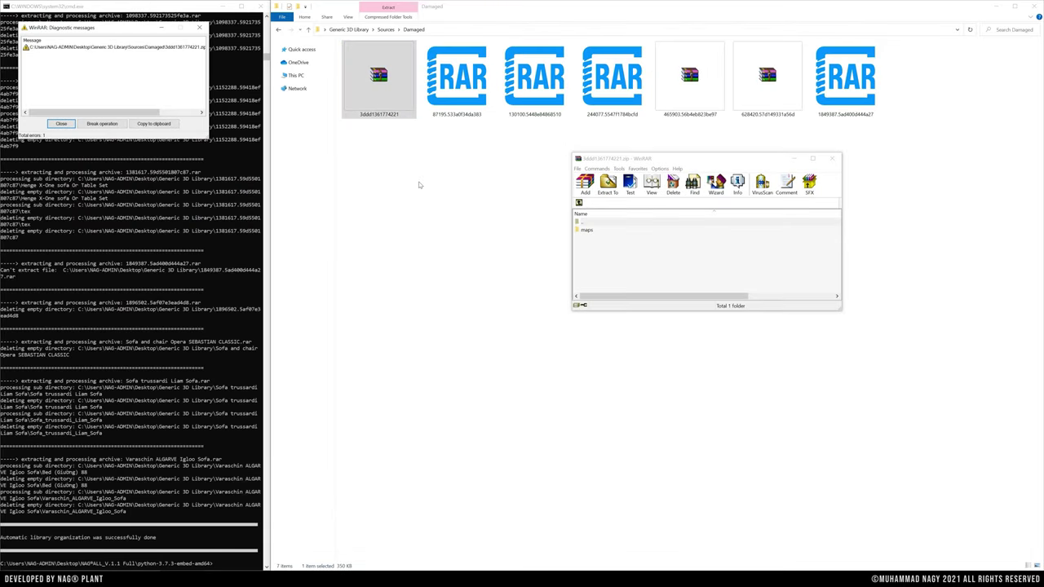
- Confirm WinRAR reports errors for the first damaged archive and archive 628420, then close both
click(199, 29)
click(831, 159)
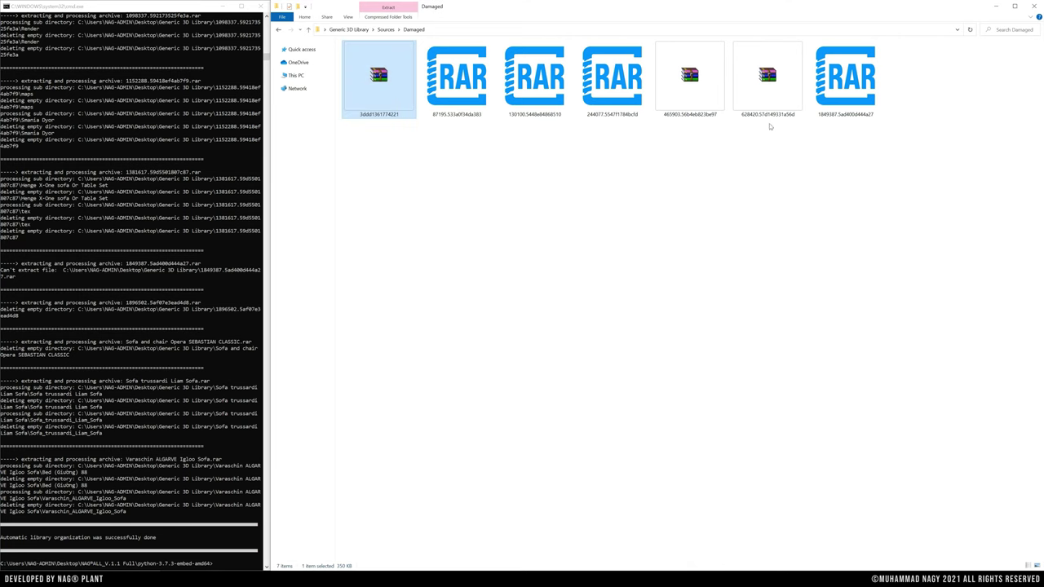
double_click(757, 104)
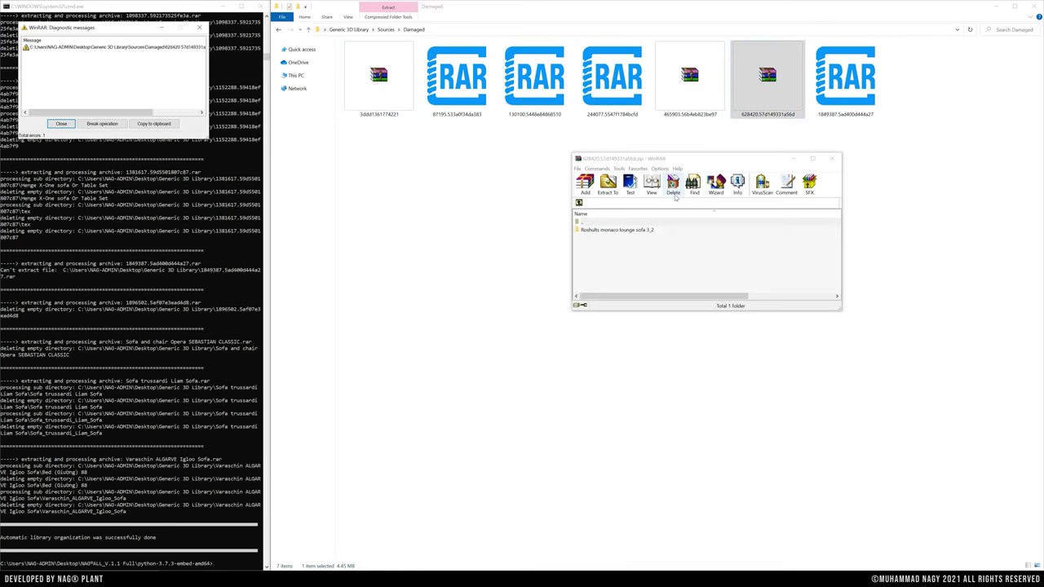
click(202, 27)
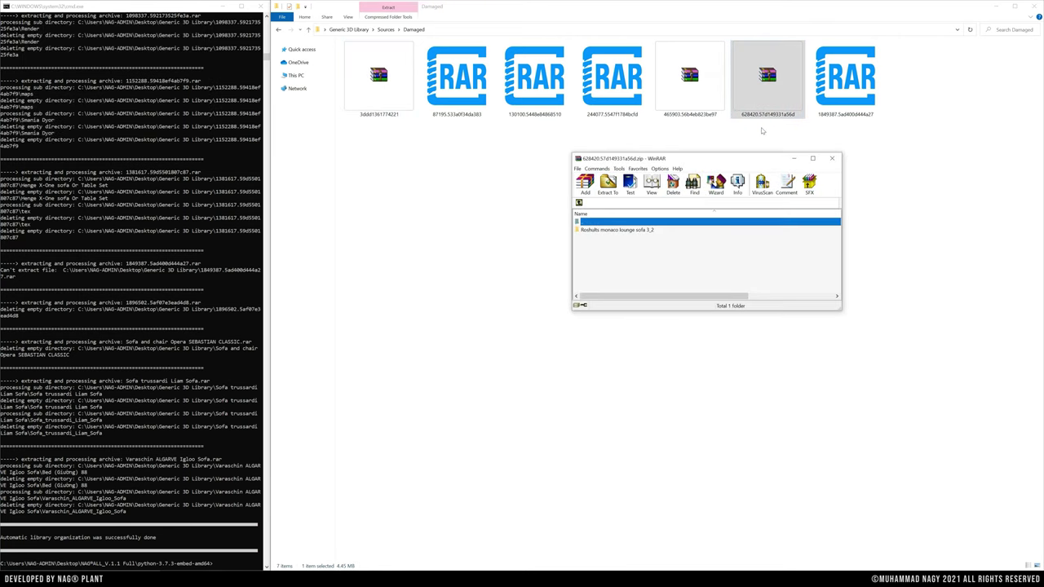
click(831, 158)
- Open archive 1849387 in B1 Free Archiver, dismiss its damaged-archive error, and return to Sources
key(Right)
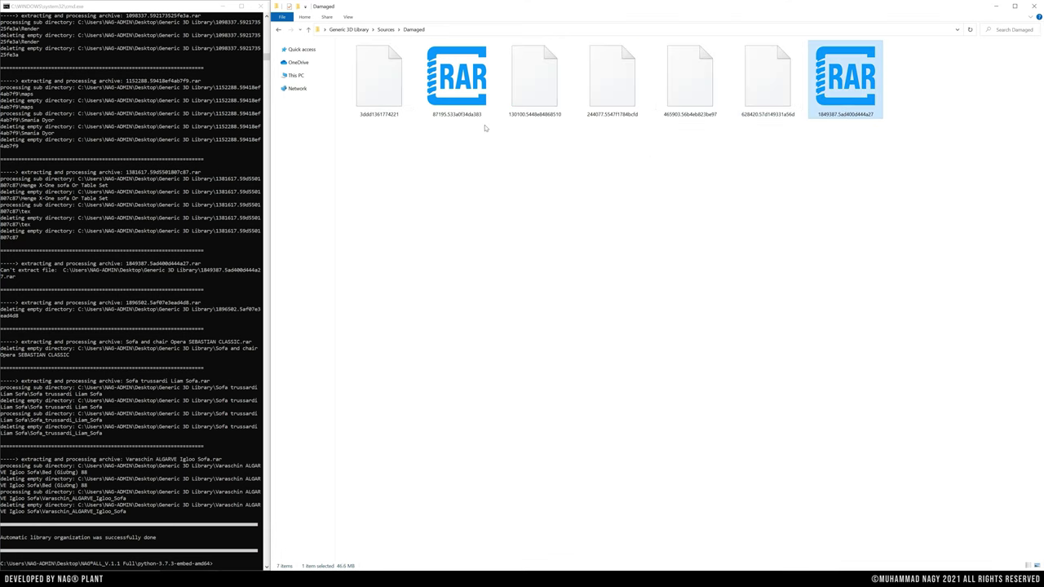
key(Return)
click(587, 229)
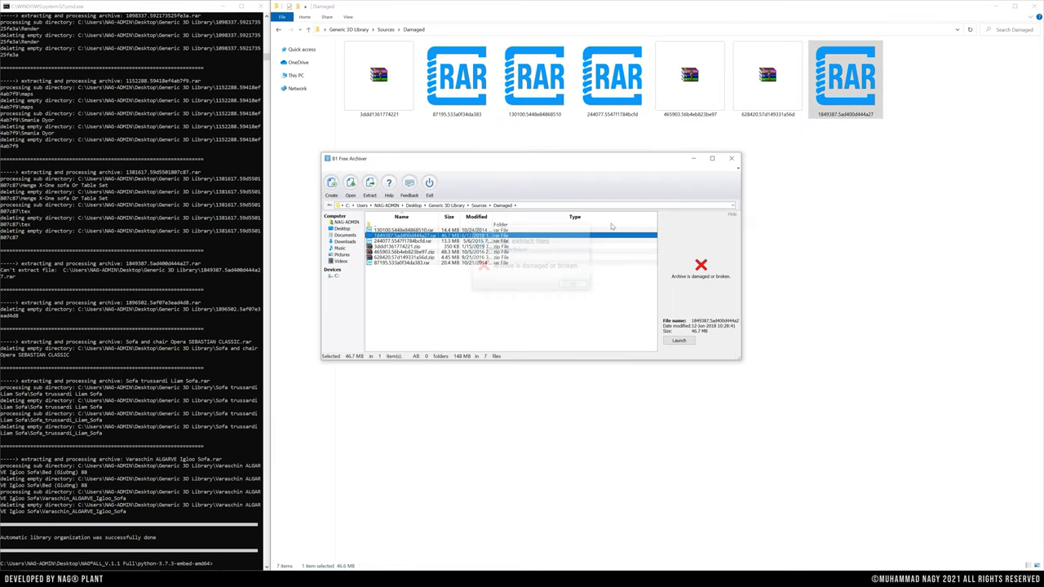
click(731, 159)
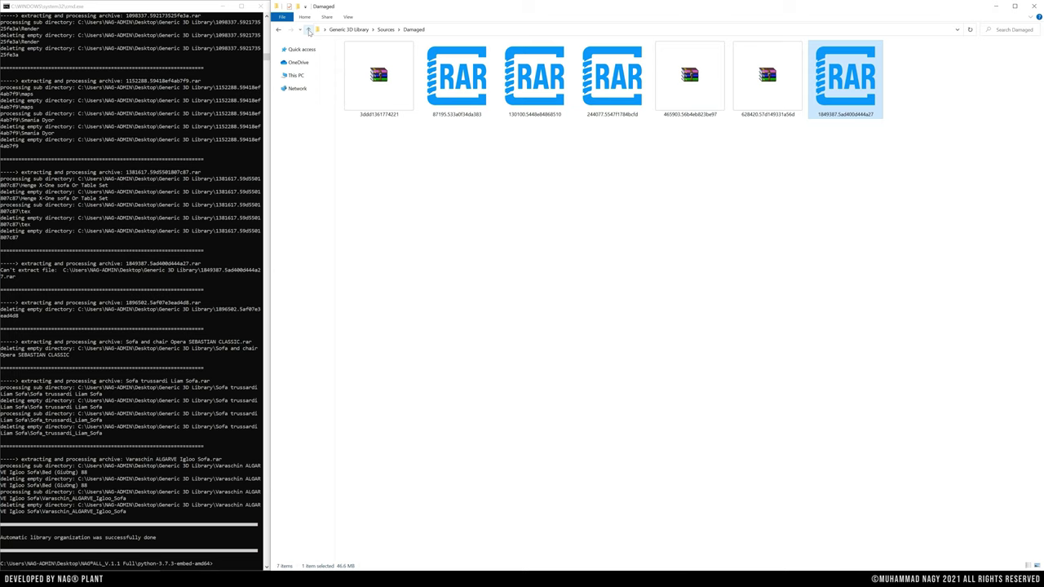
click(309, 29)
double_click(365, 65)
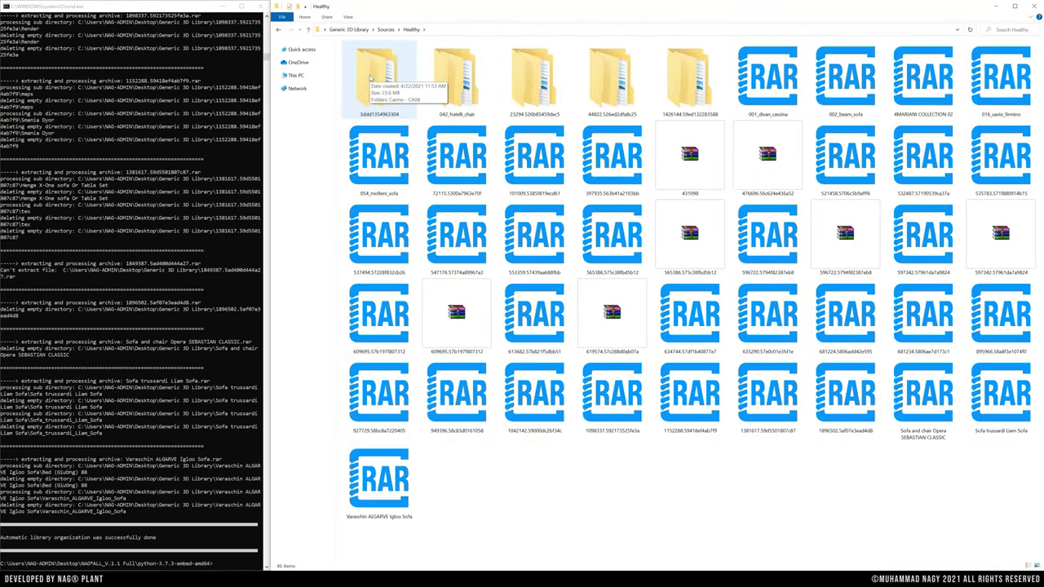
double_click(371, 78)
double_click(368, 56)
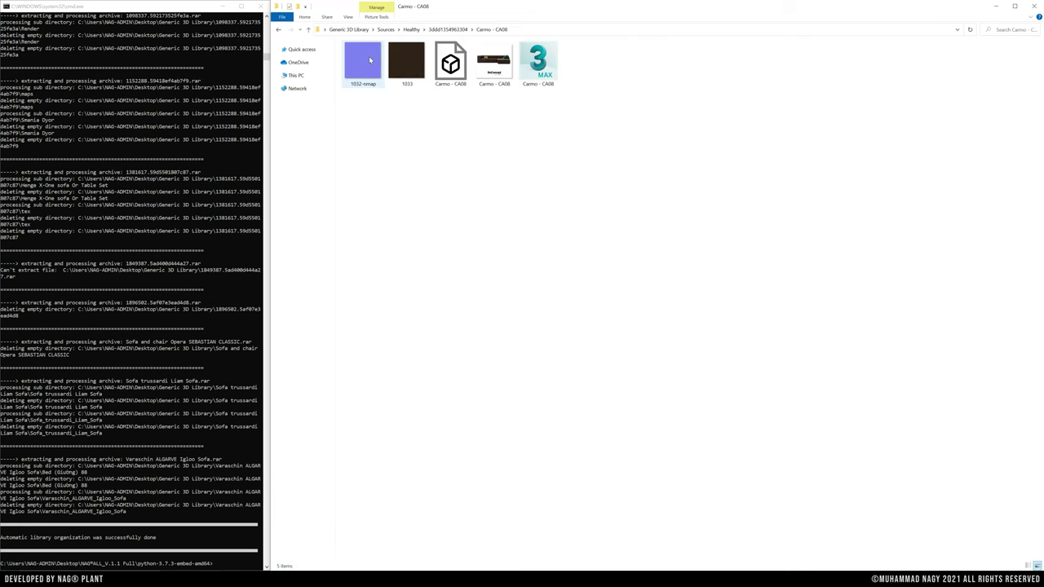
click(308, 30)
click(308, 29)
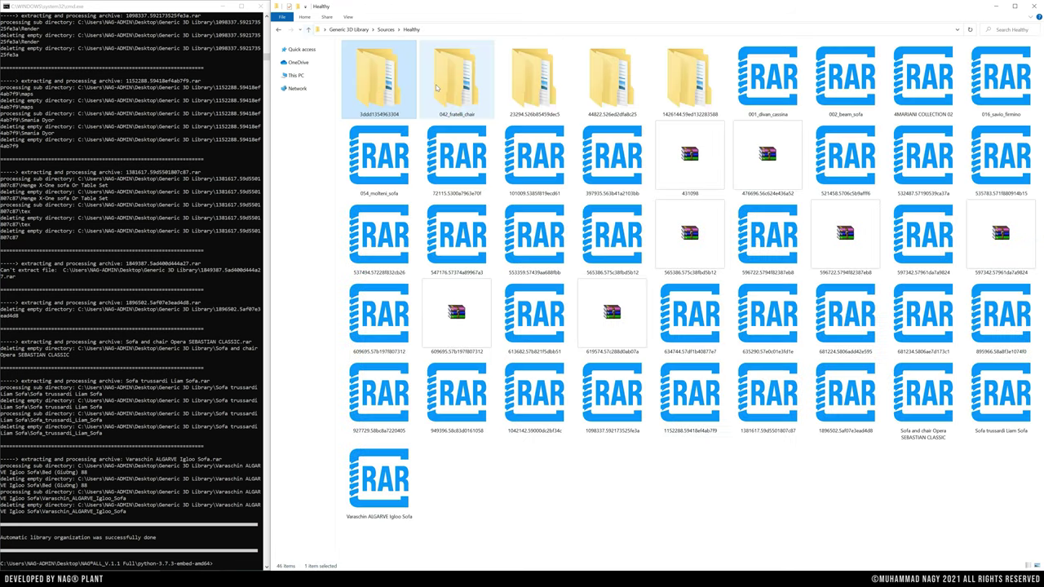
- Inspect the nested 042_fratelli_chair folders, then go back up to Sources
double_click(441, 90)
double_click(381, 57)
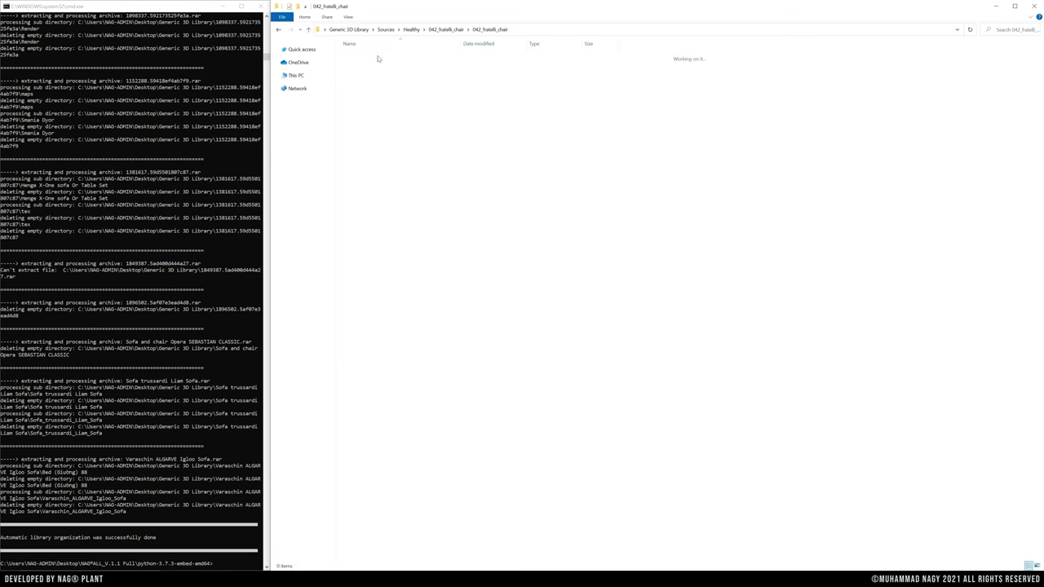
click(309, 29)
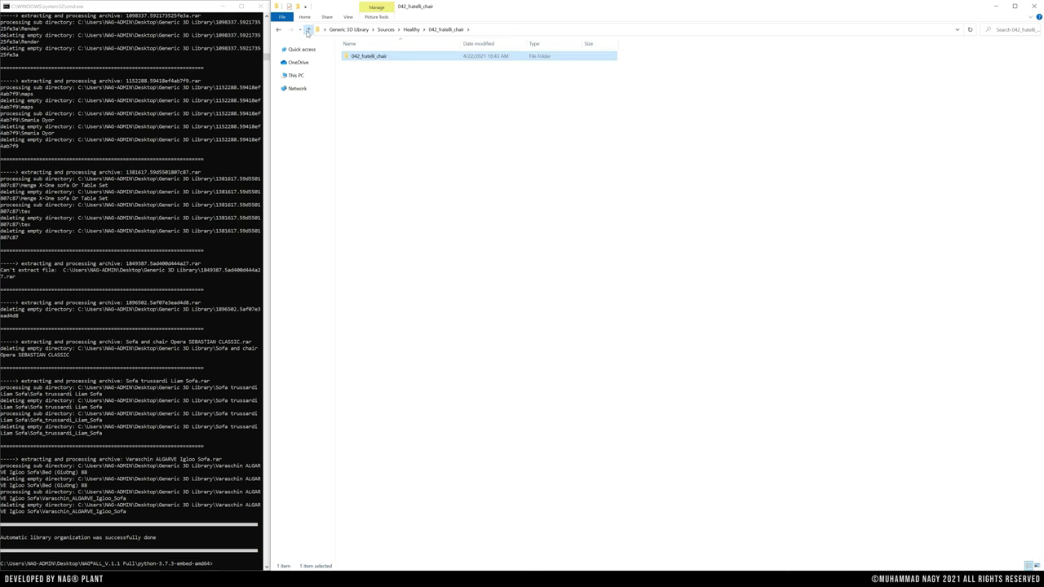
click(309, 29)
click(309, 29)
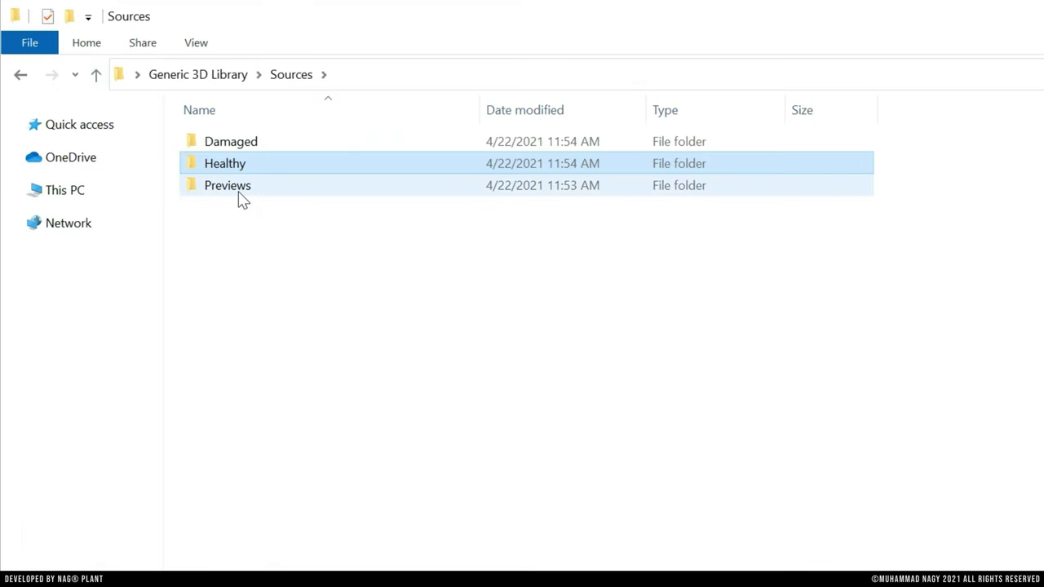
double_click(228, 186)
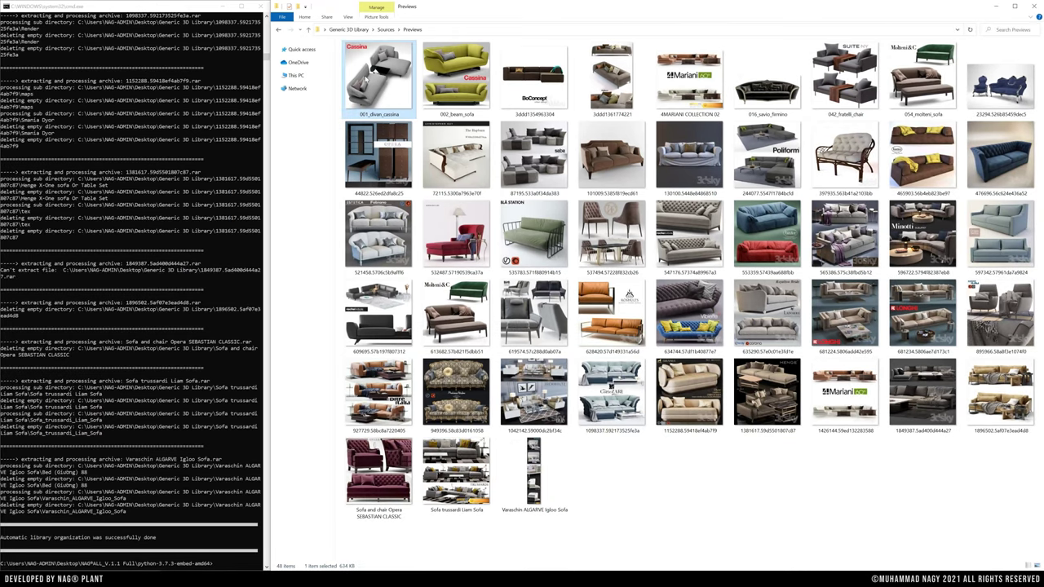
click(483, 97)
click(518, 101)
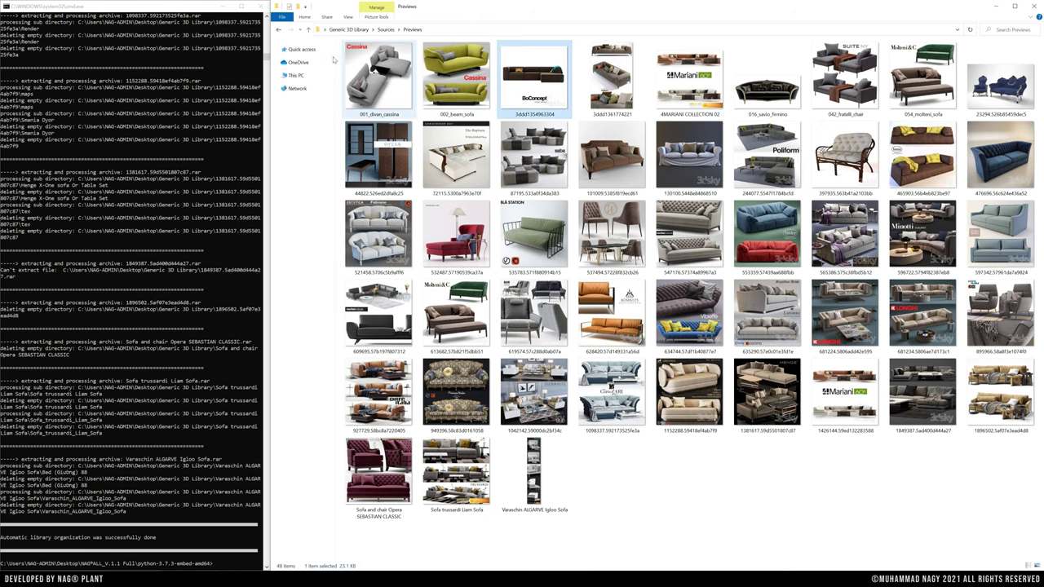
click(308, 30)
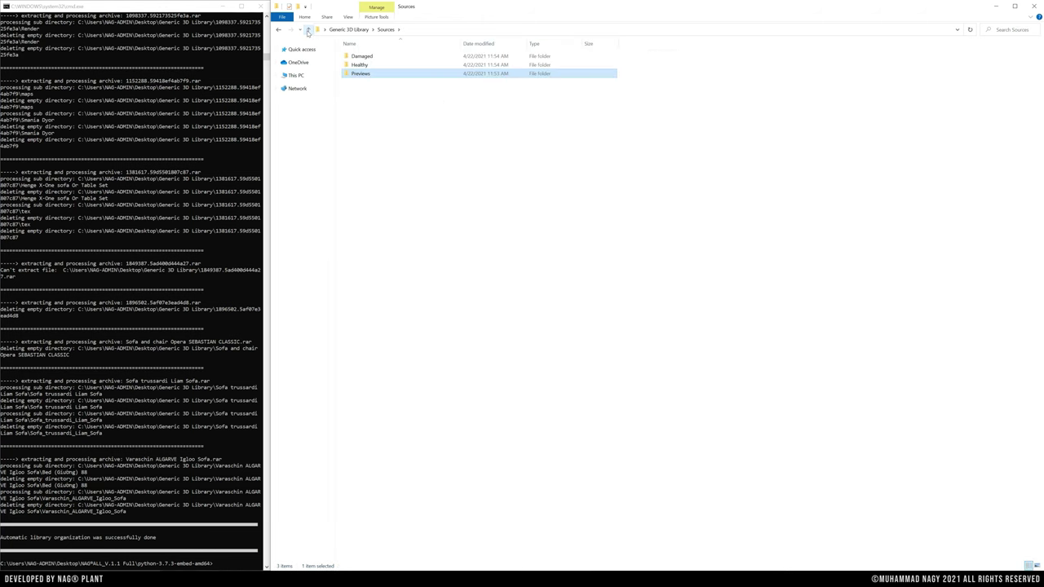
click(309, 30)
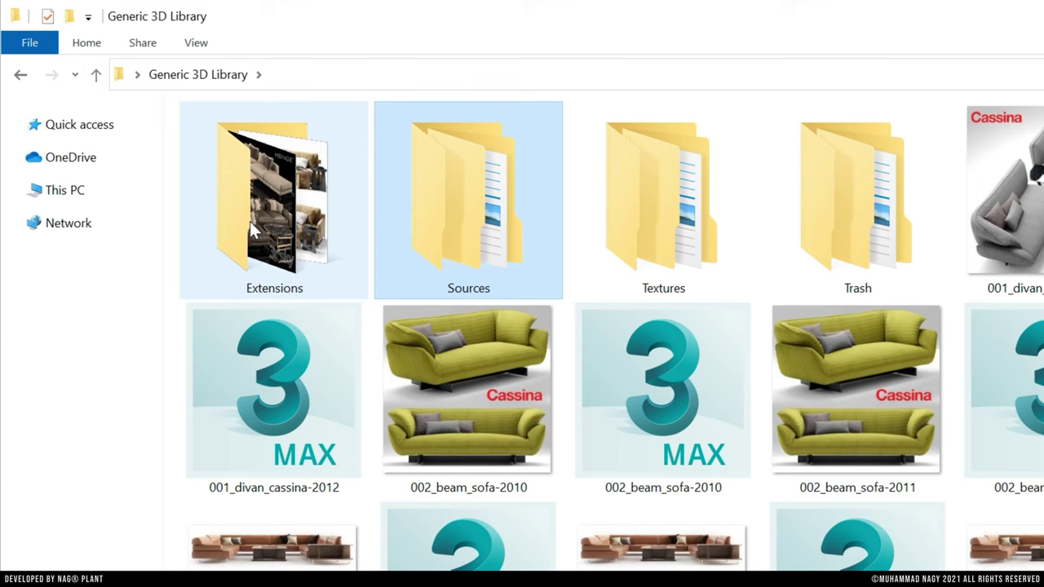
double_click(249, 224)
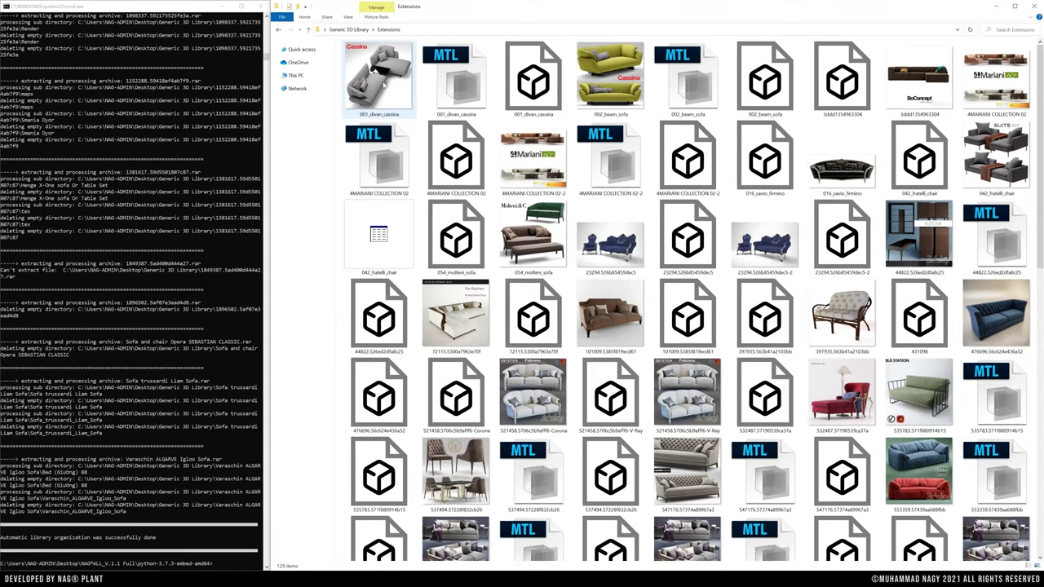
click(383, 82)
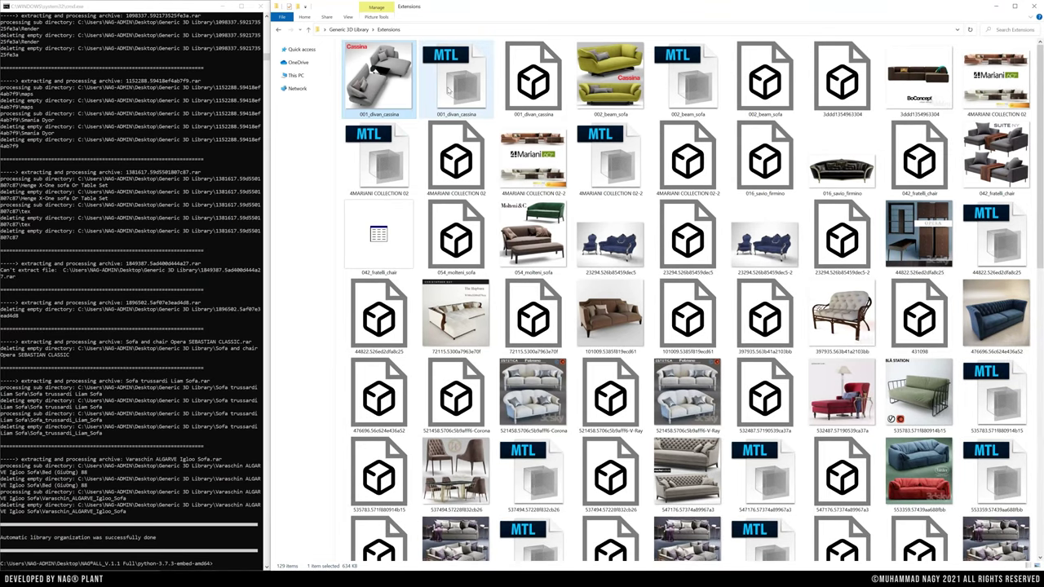
click(522, 102)
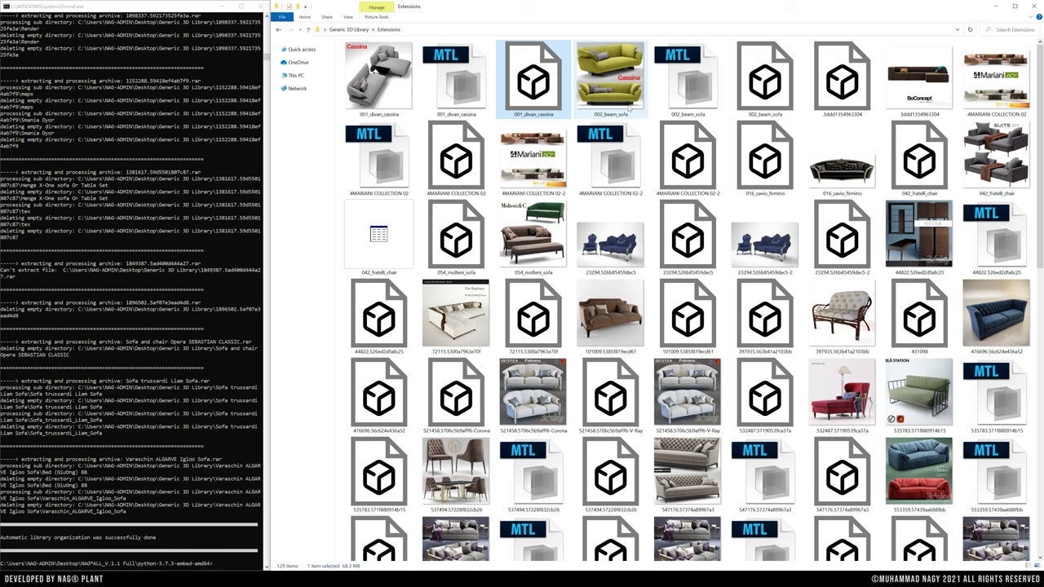
click(629, 106)
click(687, 104)
click(749, 91)
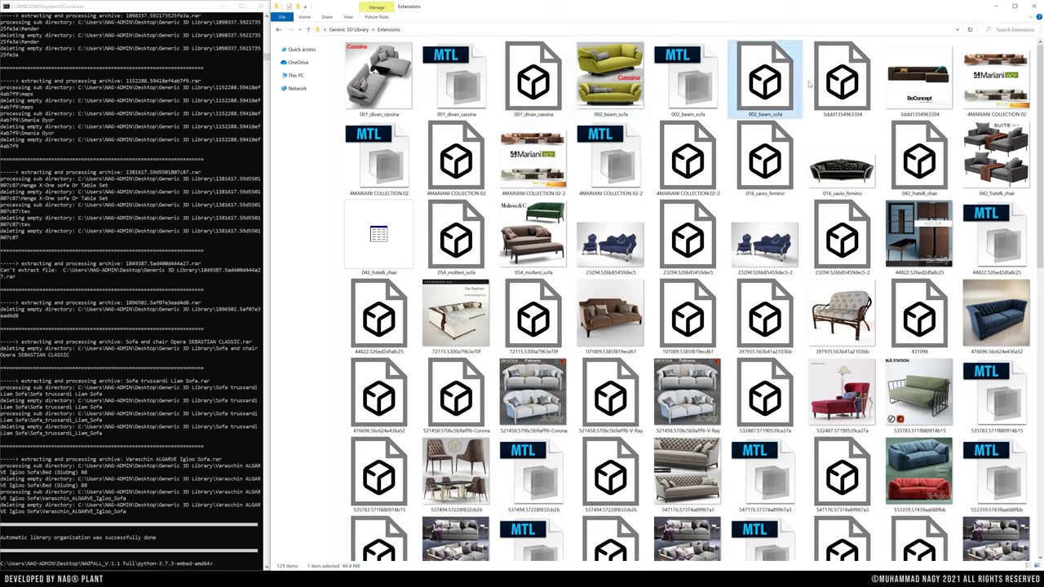
click(810, 84)
click(891, 98)
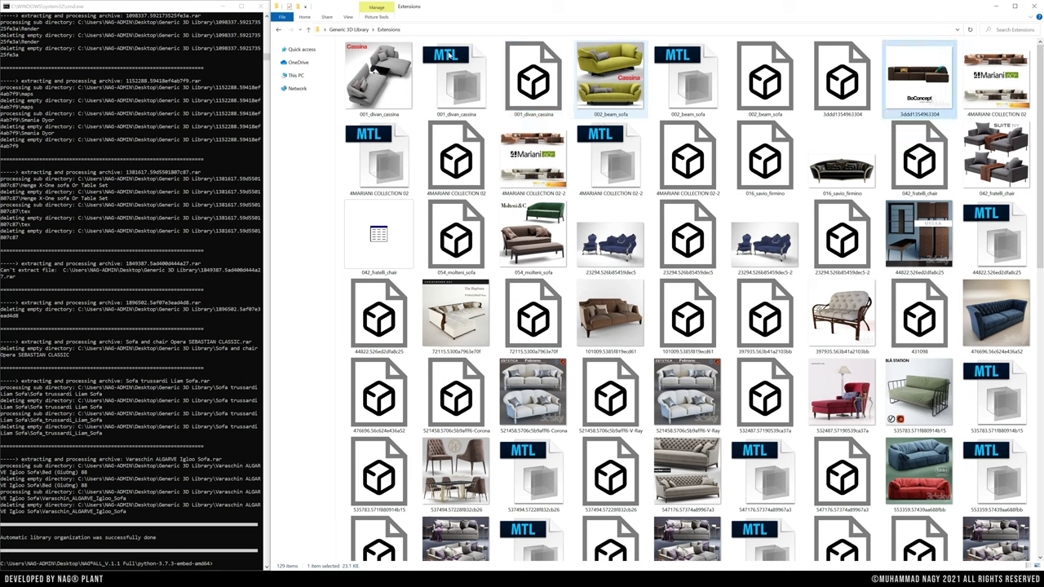
click(309, 30)
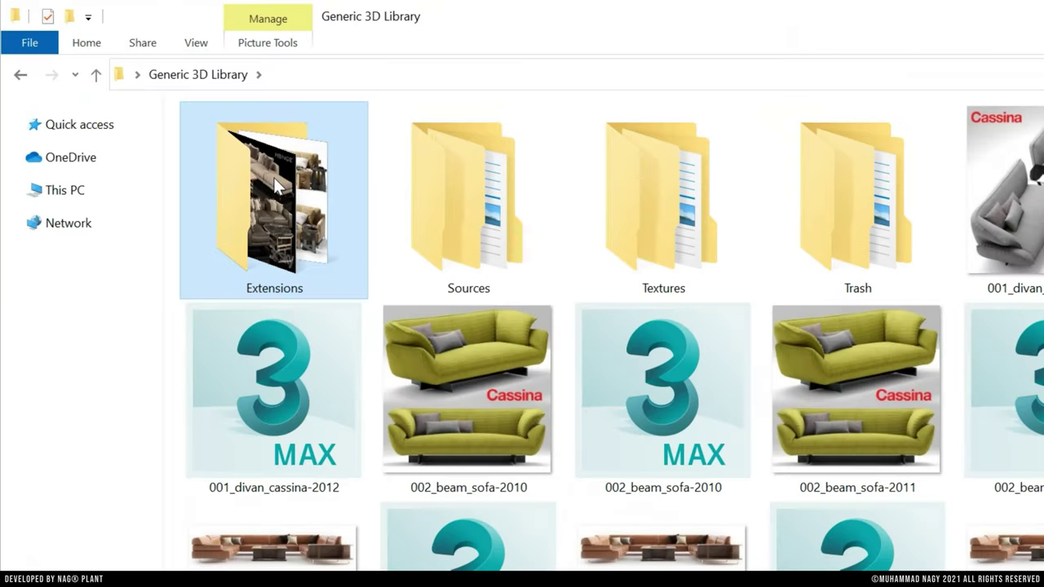
double_click(638, 204)
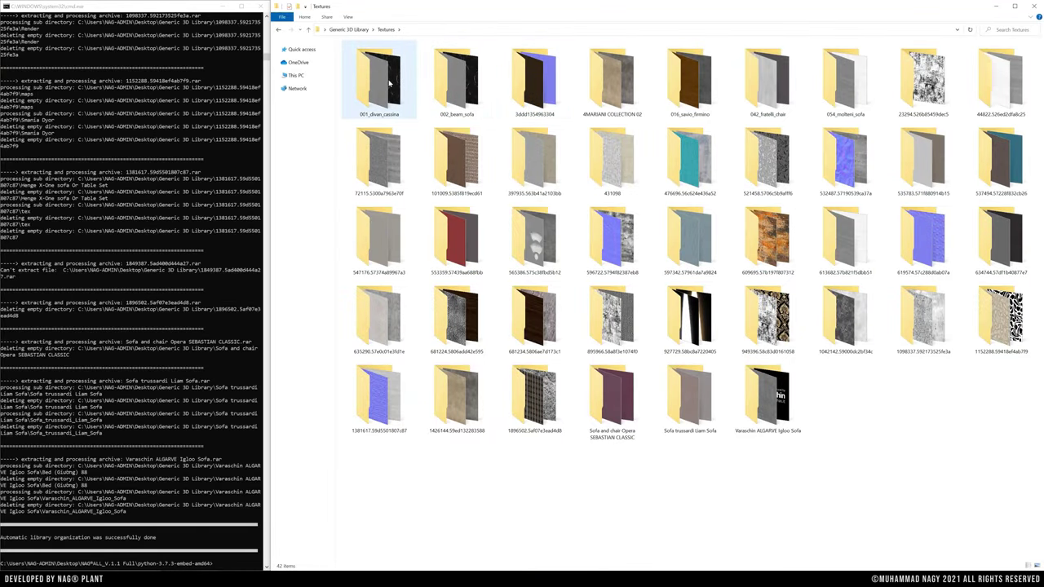
double_click(389, 83)
click(308, 30)
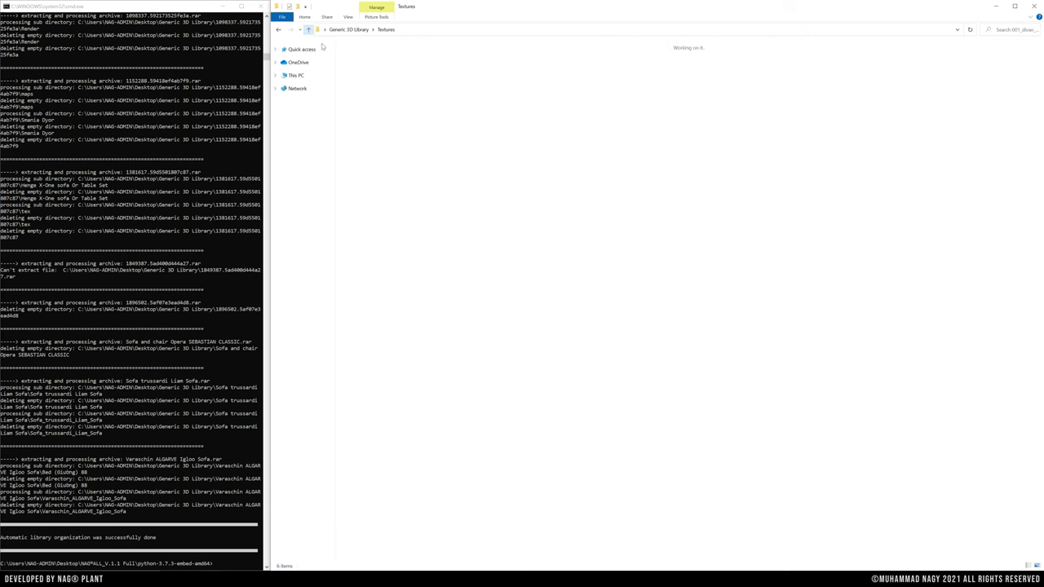
key(Right)
key(Return)
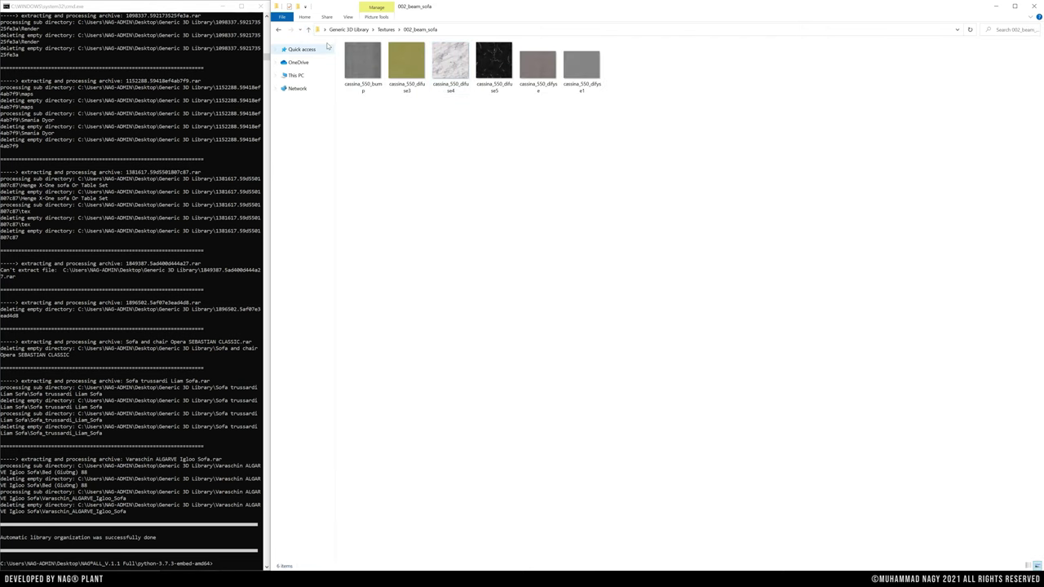
click(309, 31)
double_click(533, 102)
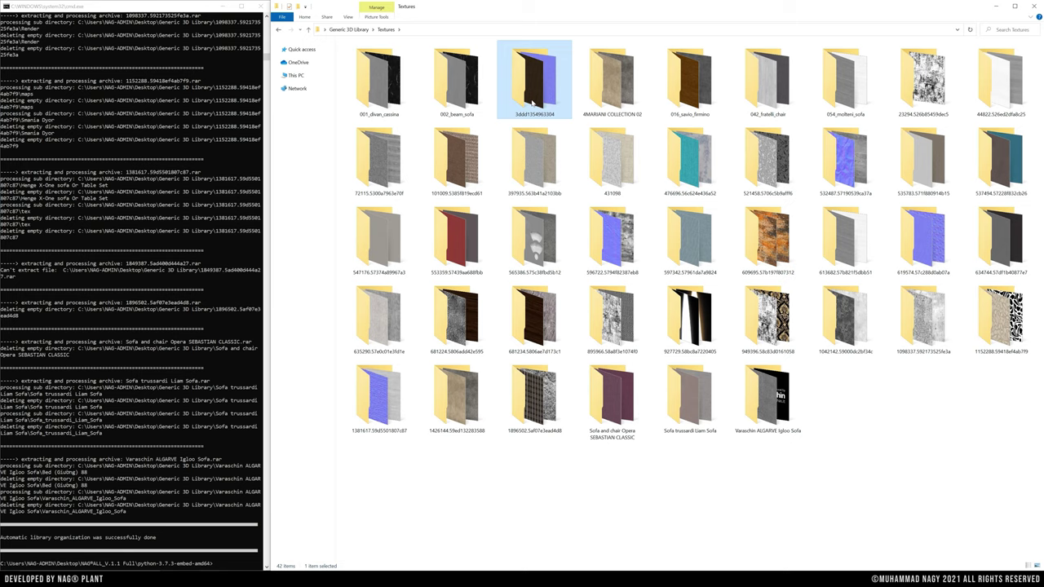
click(309, 30)
click(308, 31)
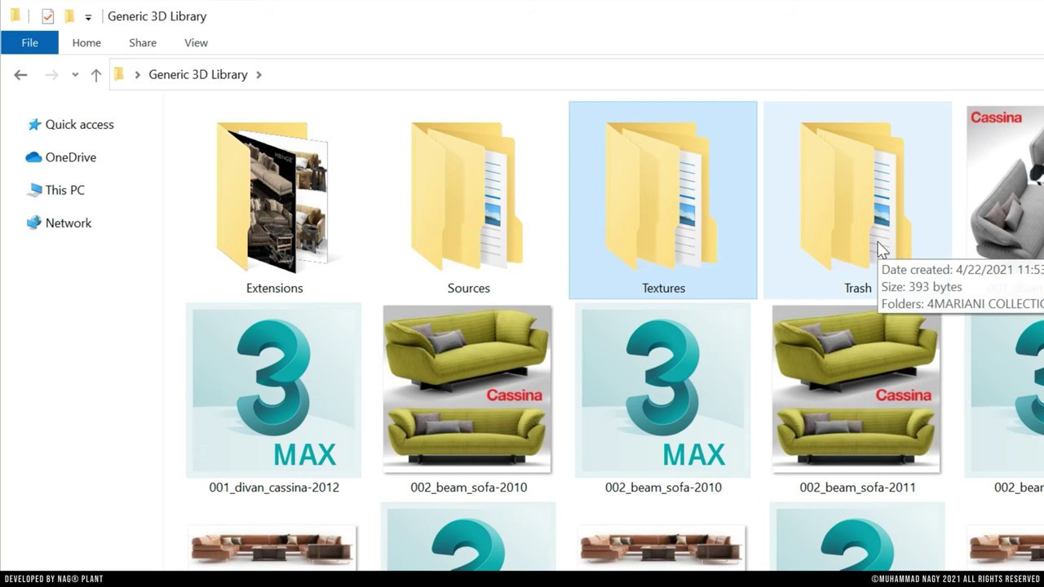
double_click(881, 249)
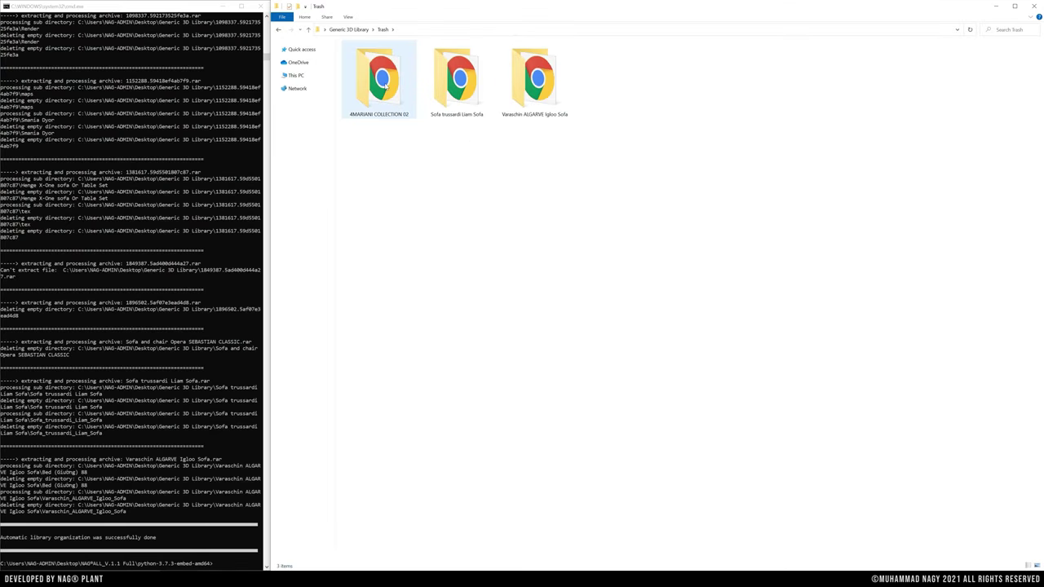
double_click(382, 82)
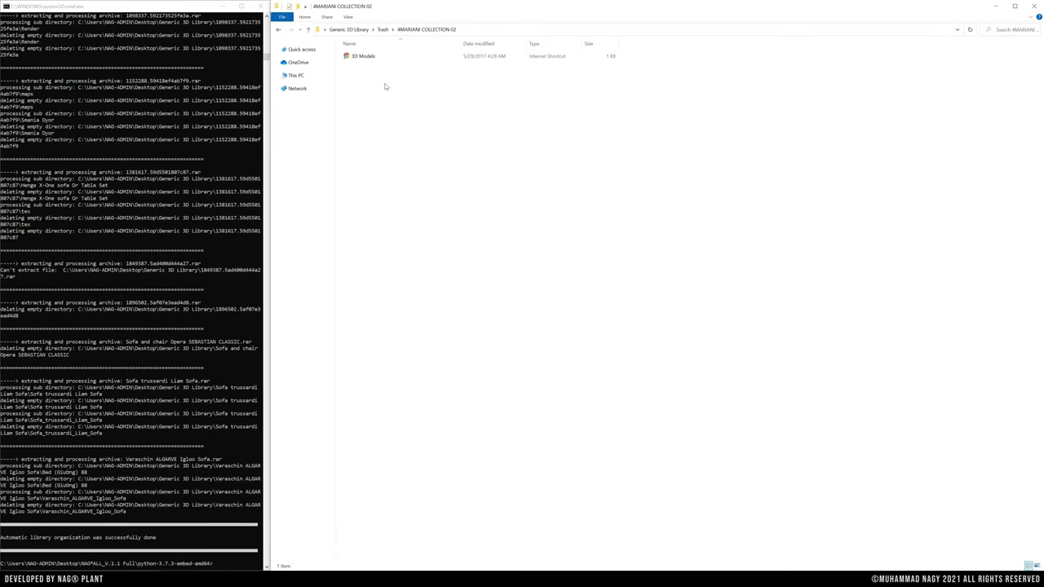
click(308, 30)
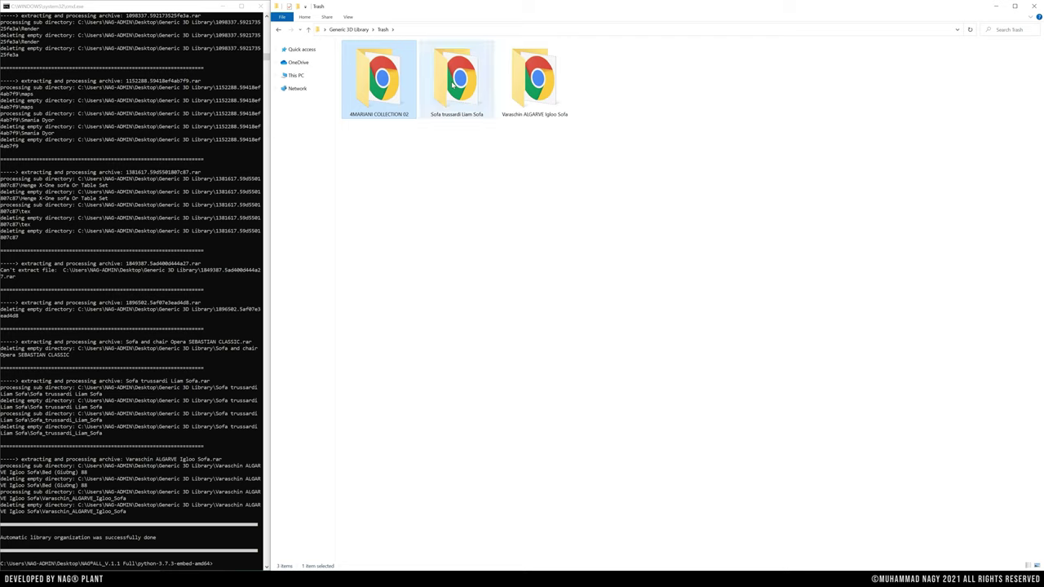
double_click(453, 85)
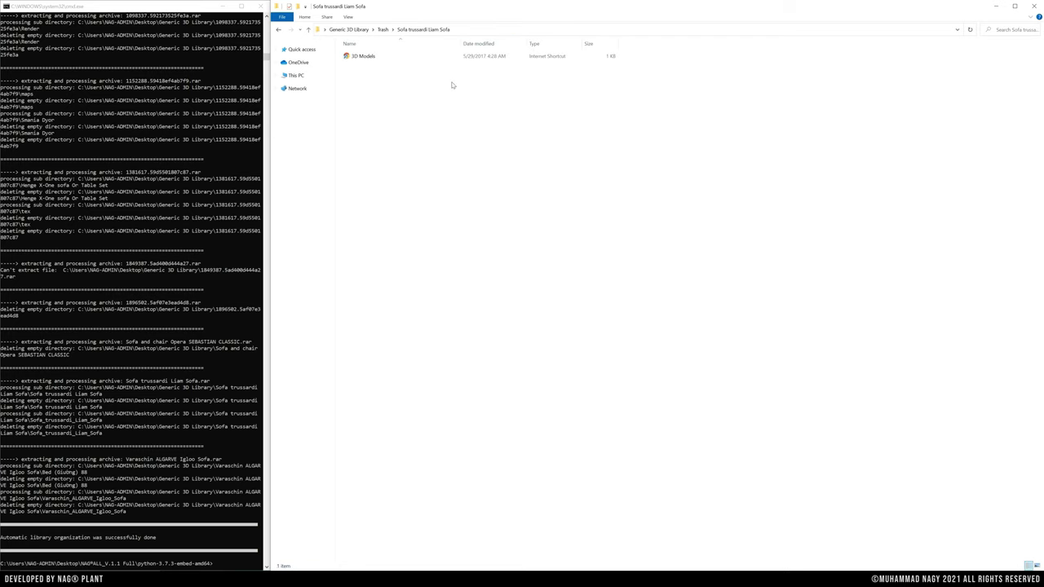
click(309, 32)
double_click(528, 104)
click(309, 30)
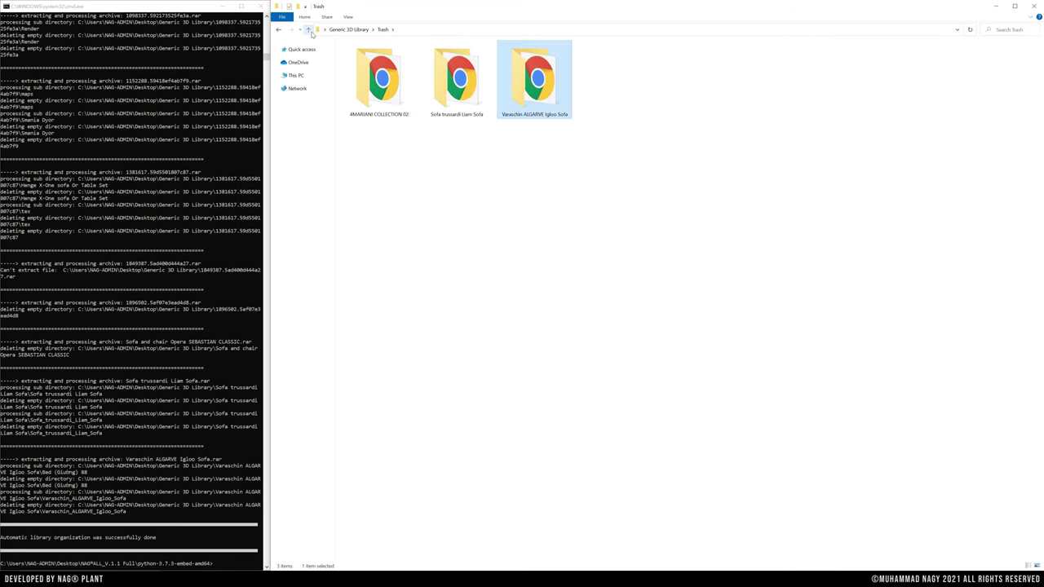
click(309, 30)
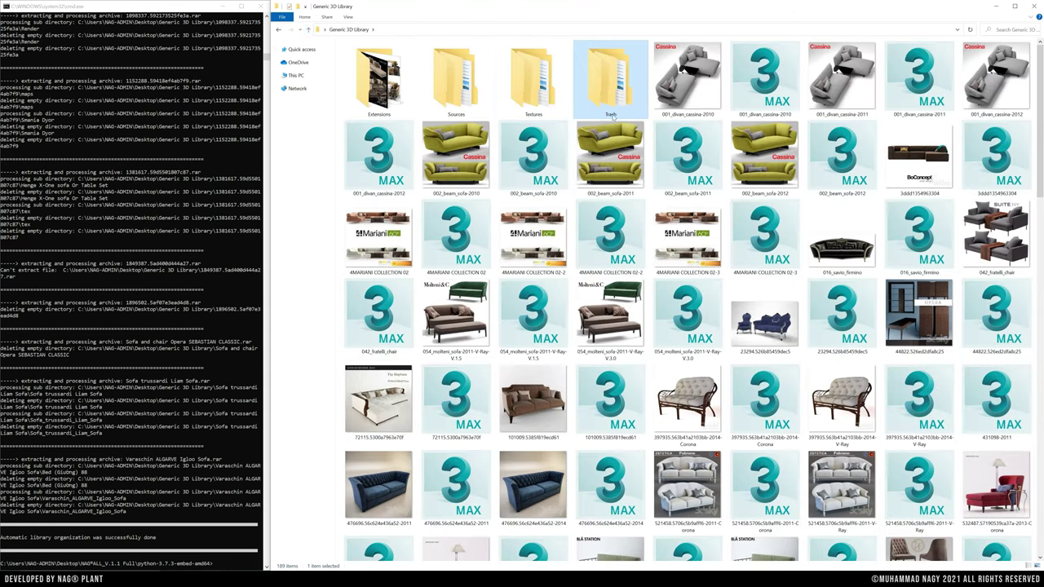
click(648, 126)
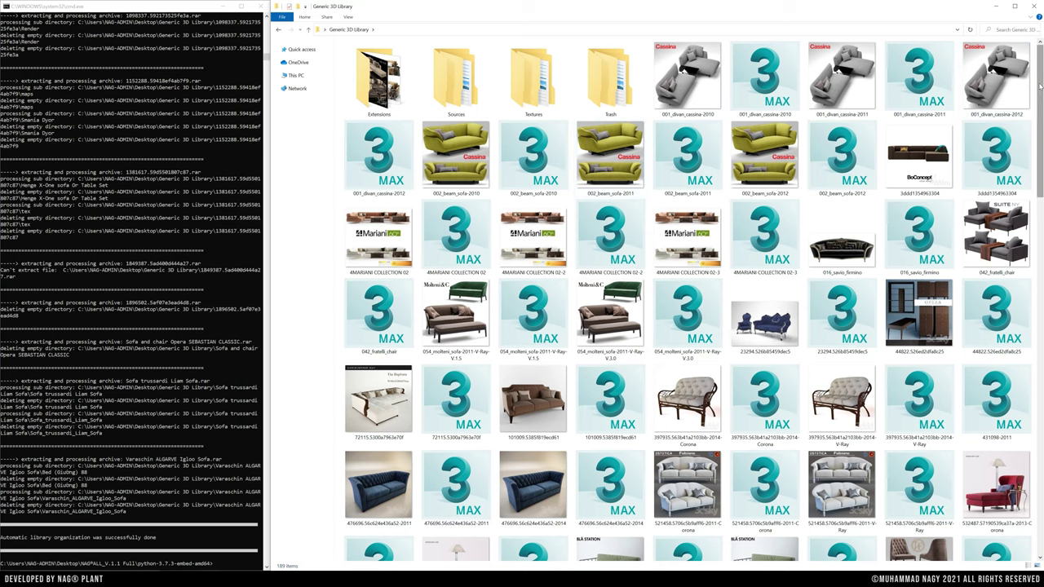
scroll(1040, 86, down, 5)
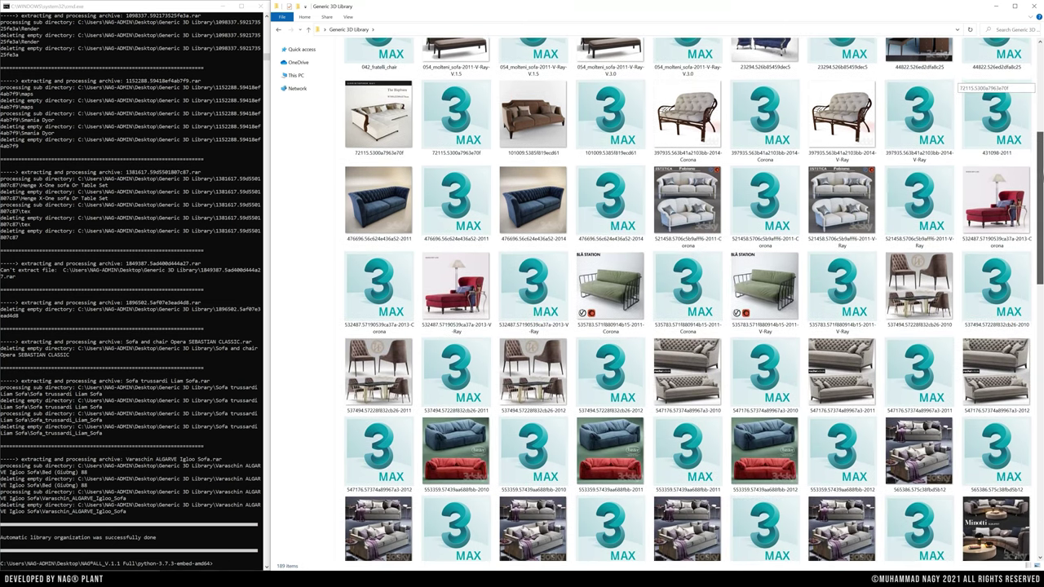
scroll(1040, 86, down, 9)
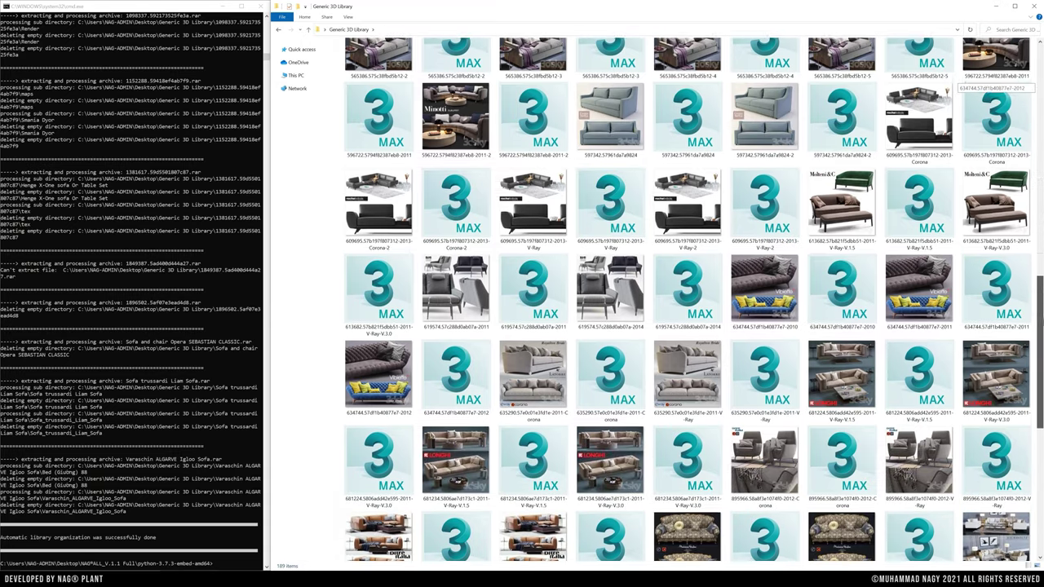